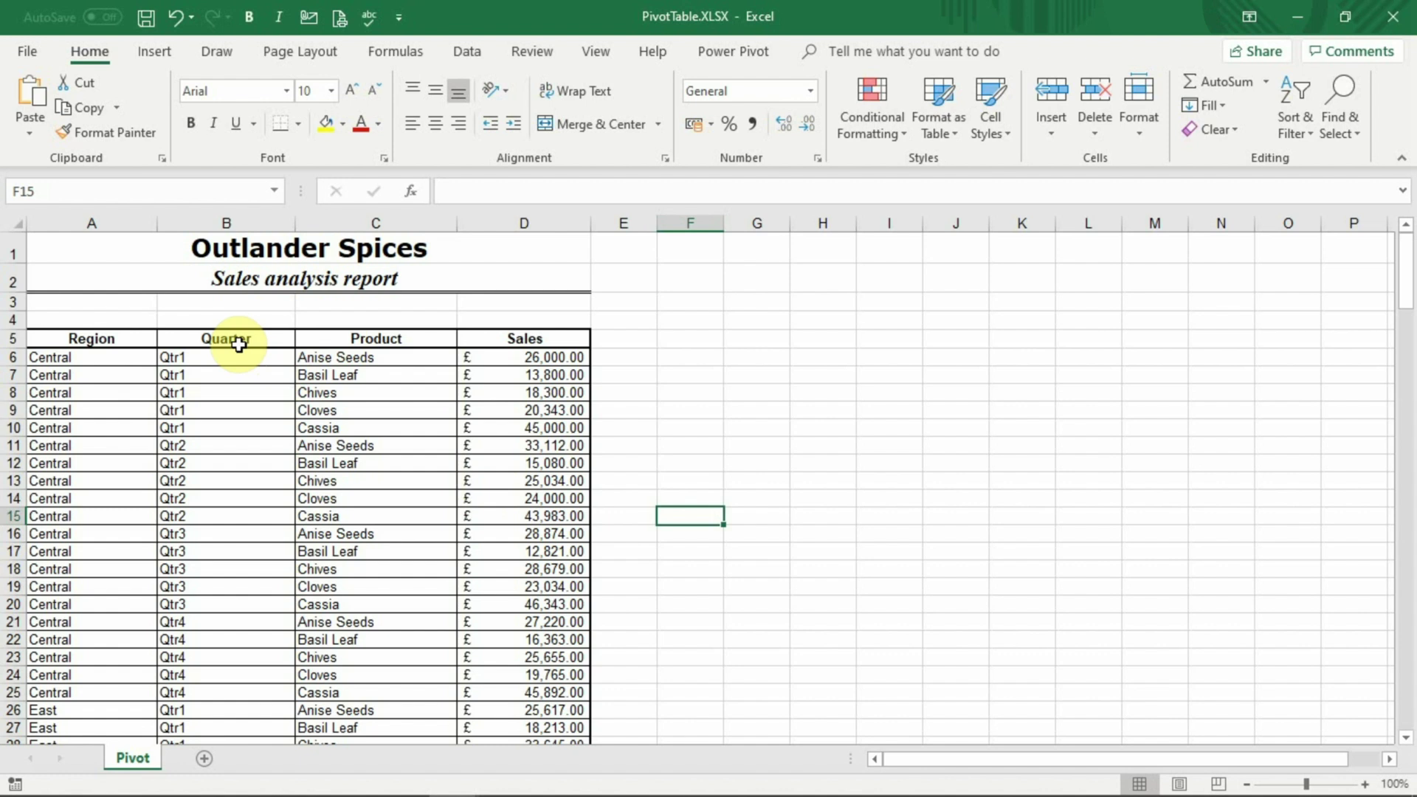
Examine the sales table's Region, Quarter, Product and Sales columns and its first record in row 6
left_click_drag(126, 339, 534, 568)
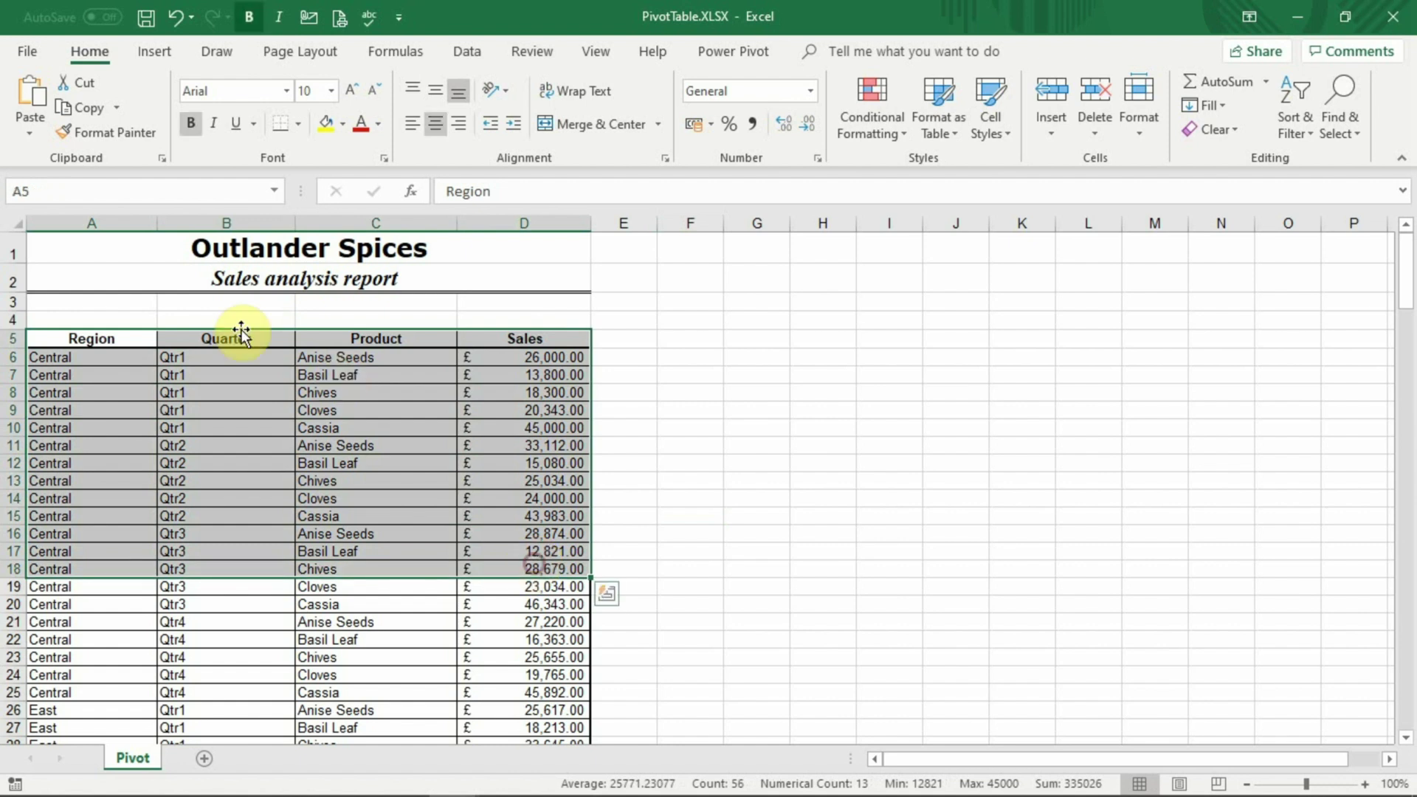
left_click_drag(104, 334, 485, 622)
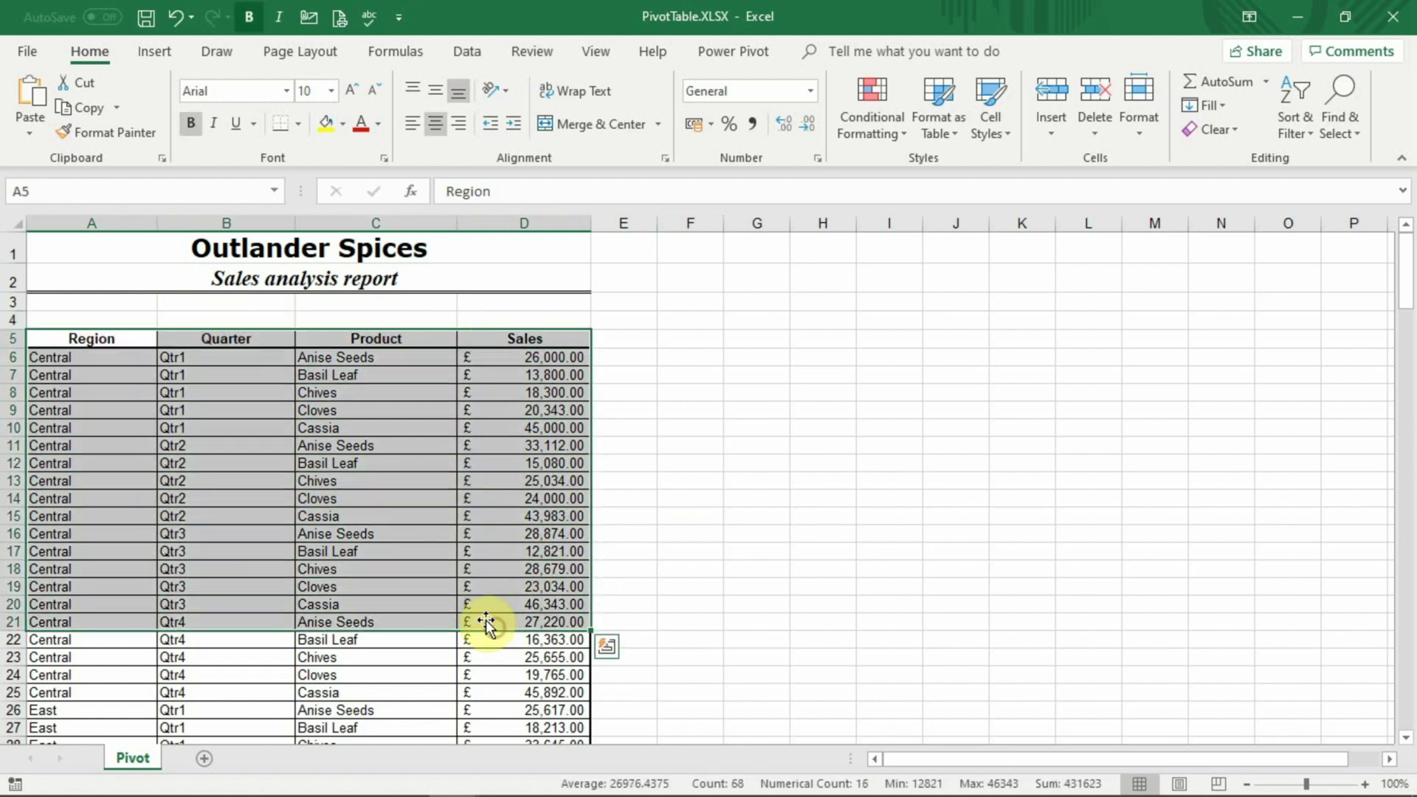
left_click(364, 476)
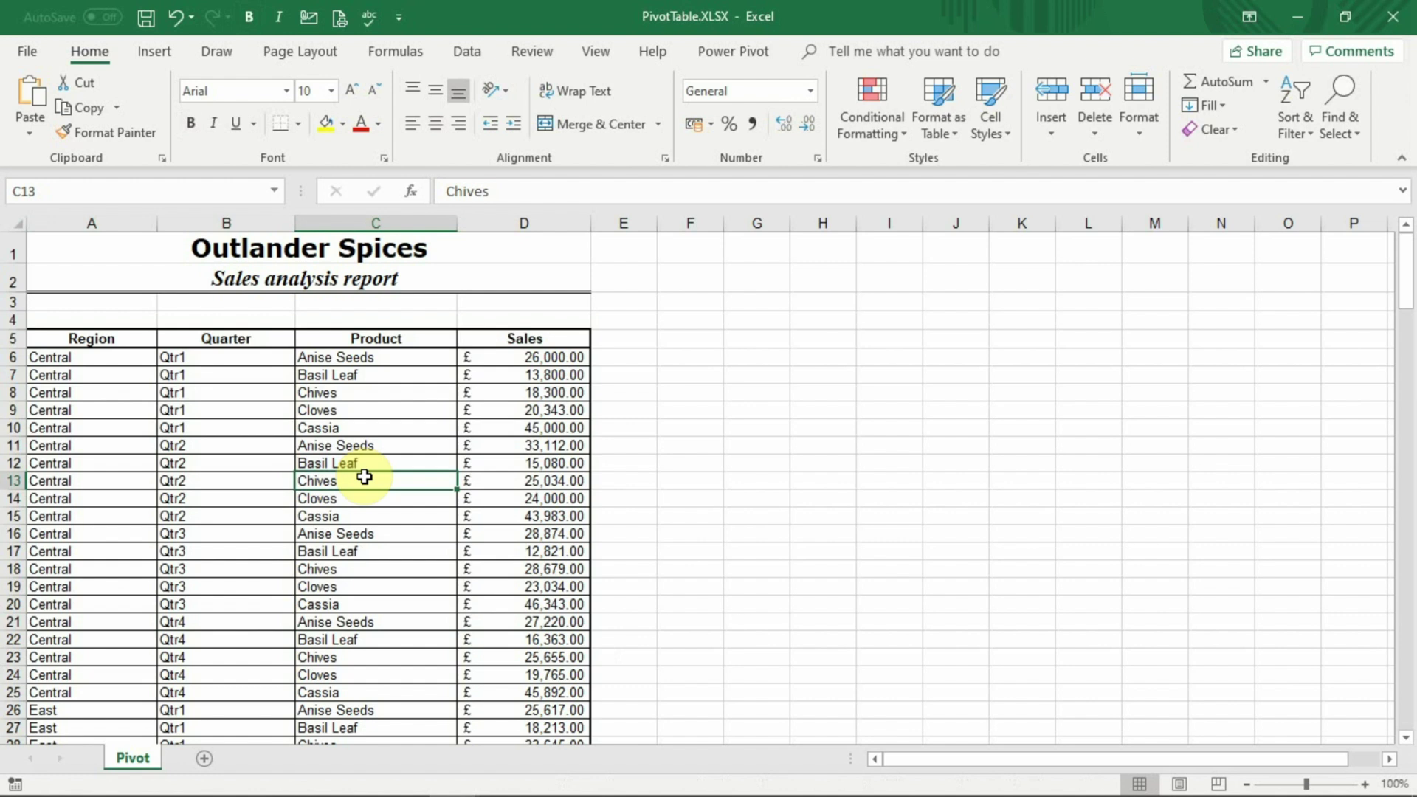
left_click_drag(66, 355, 499, 357)
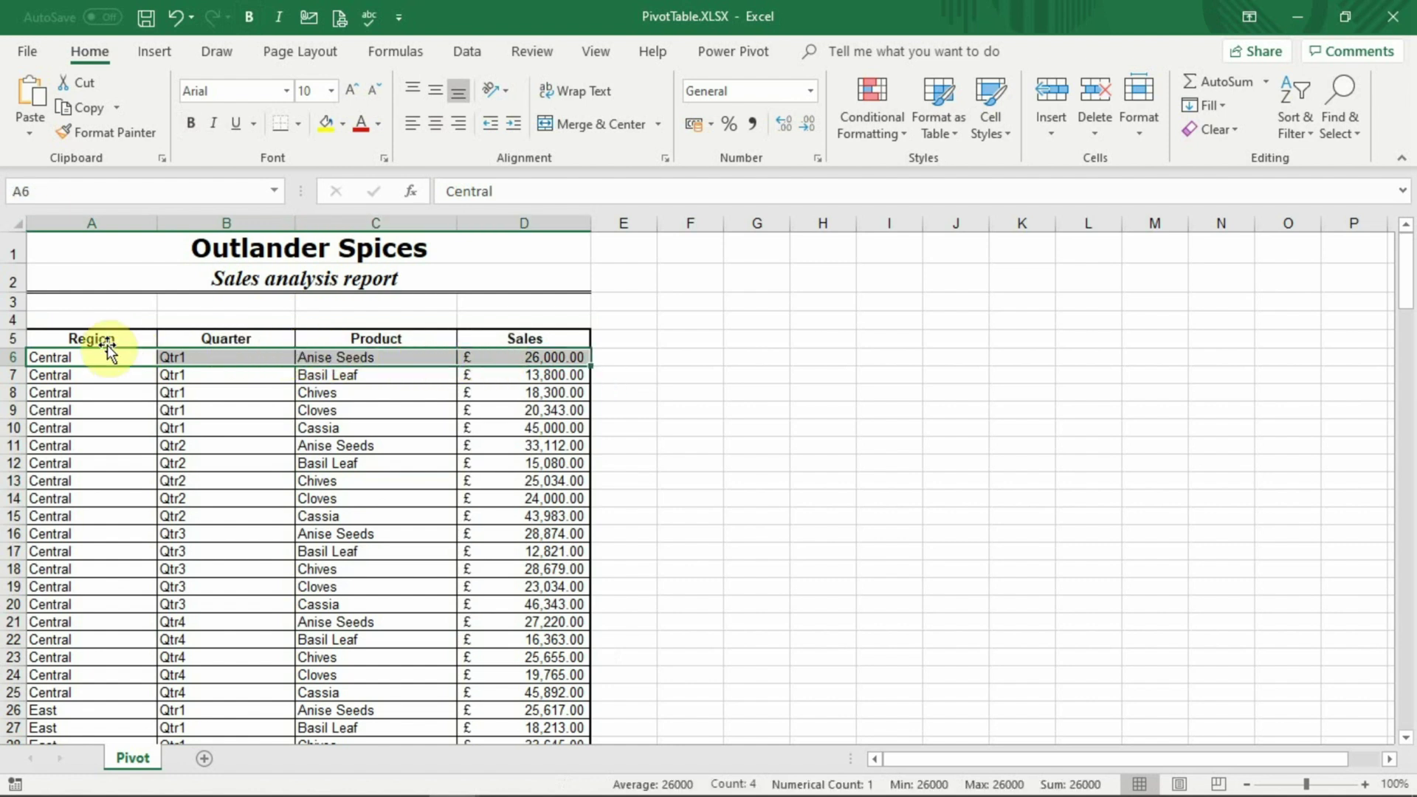
left_click(76, 358)
left_click_drag(76, 358, 506, 363)
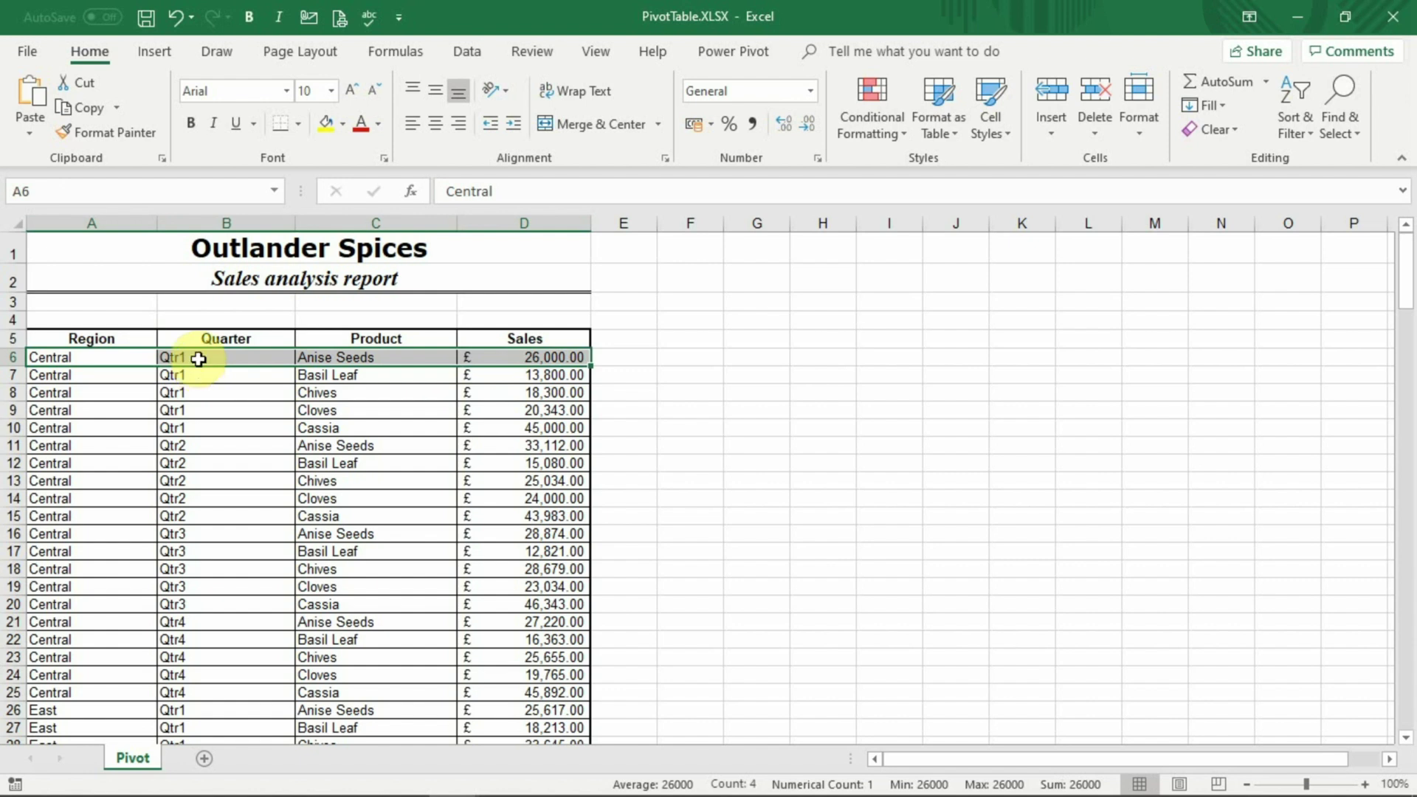
left_click(108, 356)
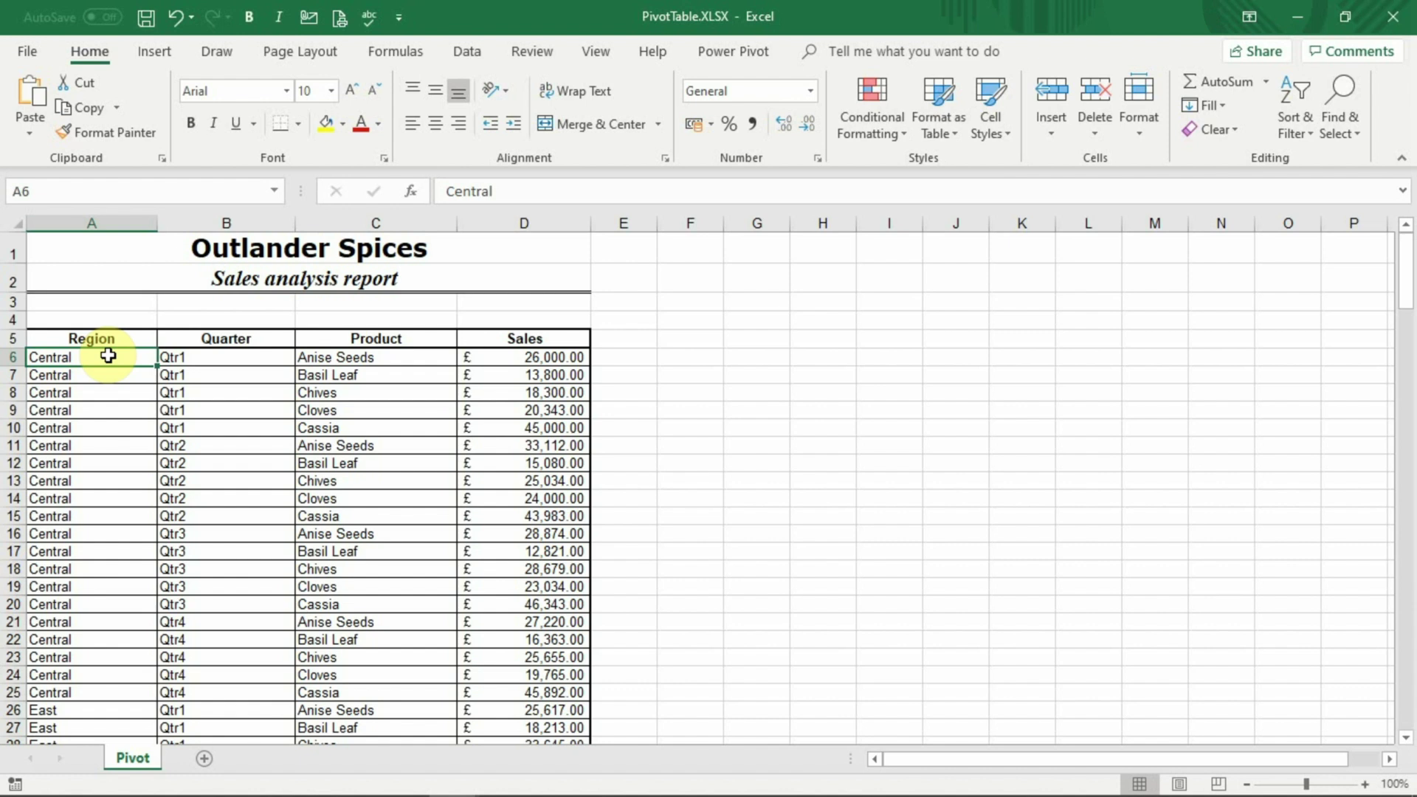
Clear the Product heading in cell C5, and undo the deletion
left_click(343, 341)
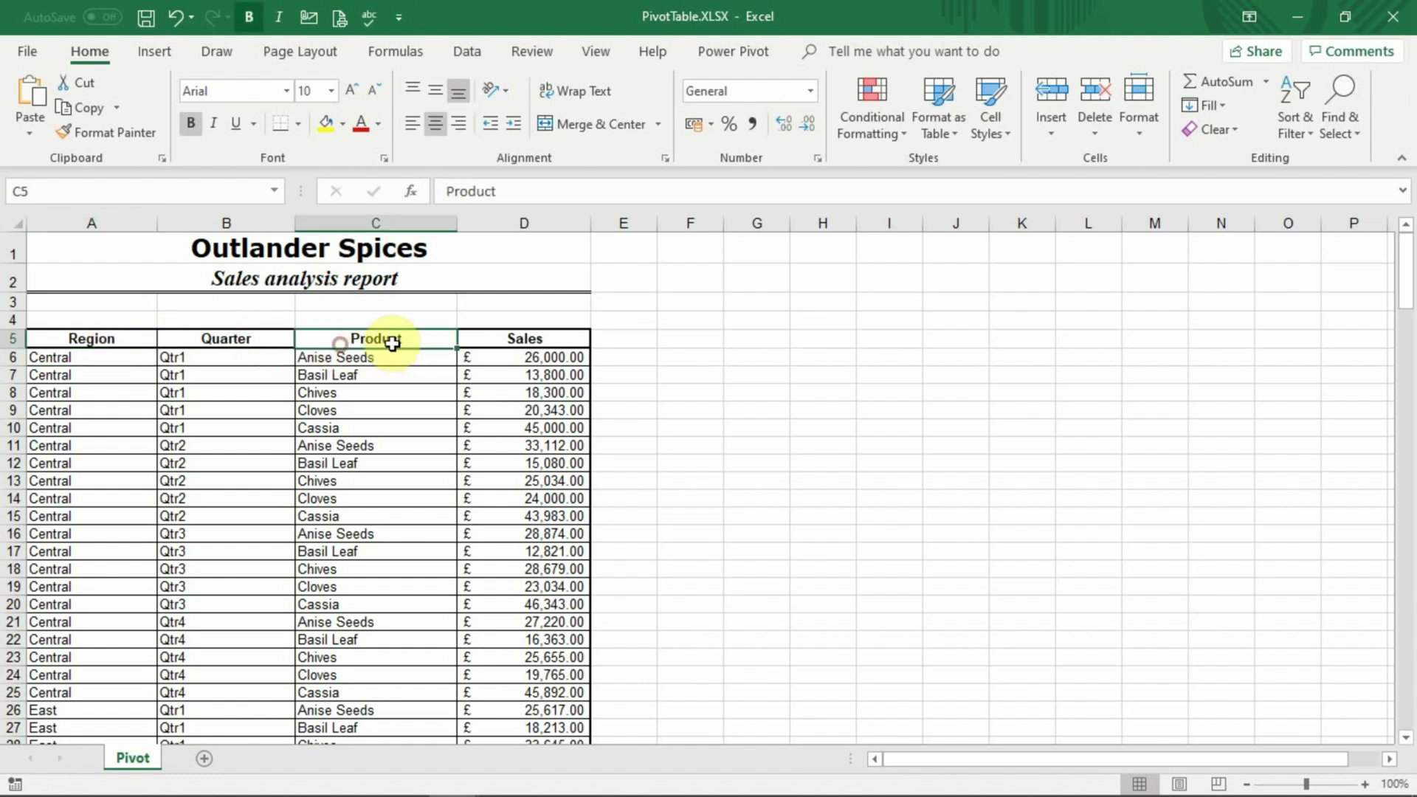
key("Delete")
left_click(396, 378)
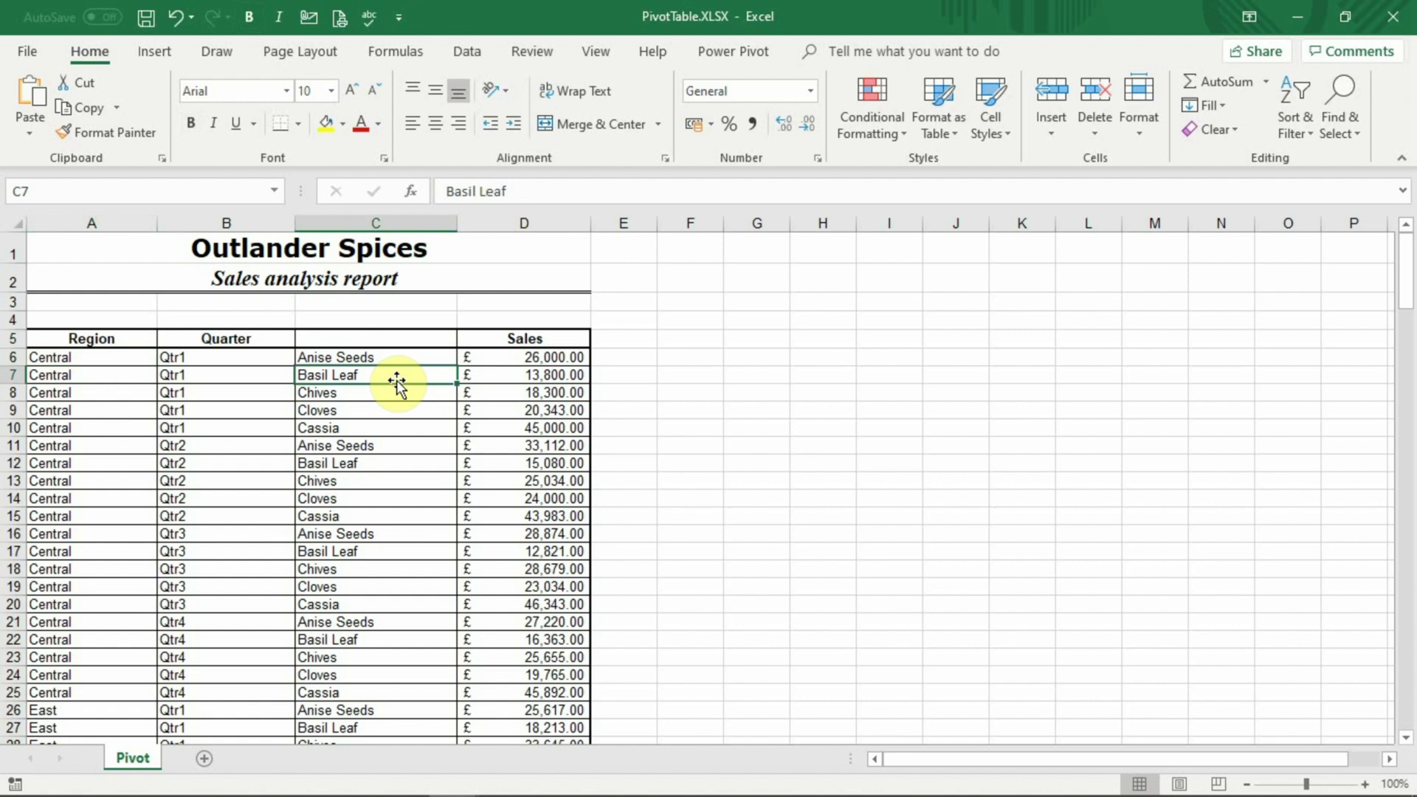
left_click(405, 336)
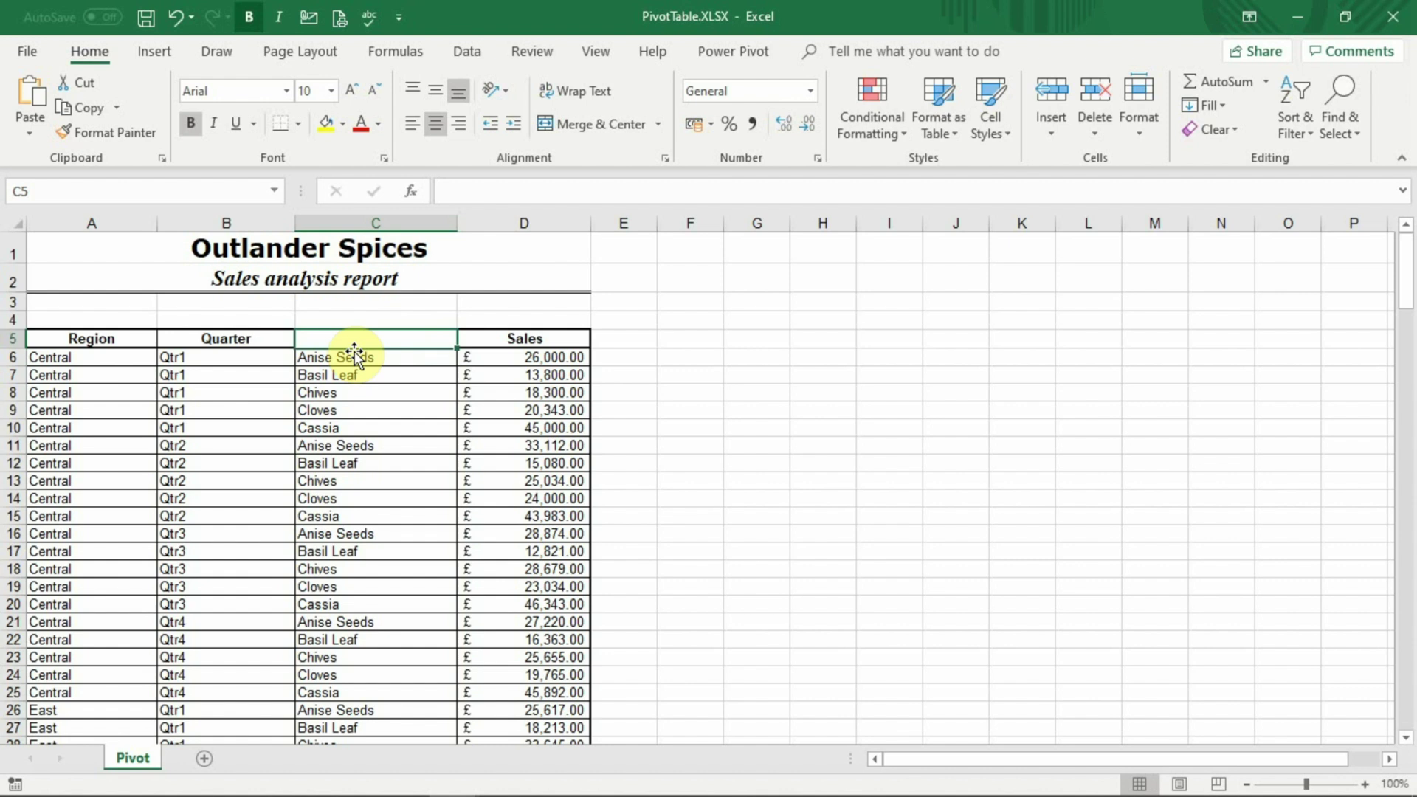
type("Pr")
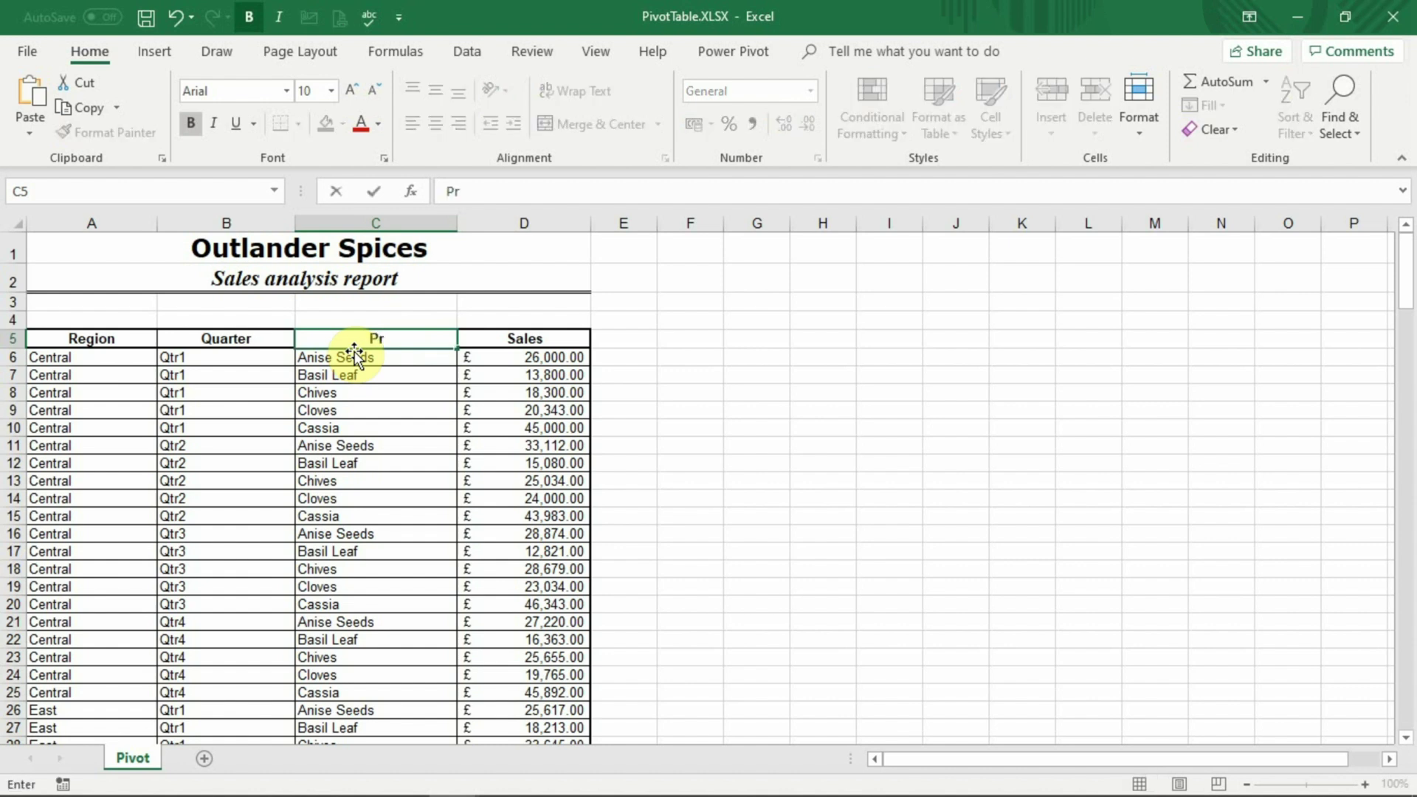
key("Escape")
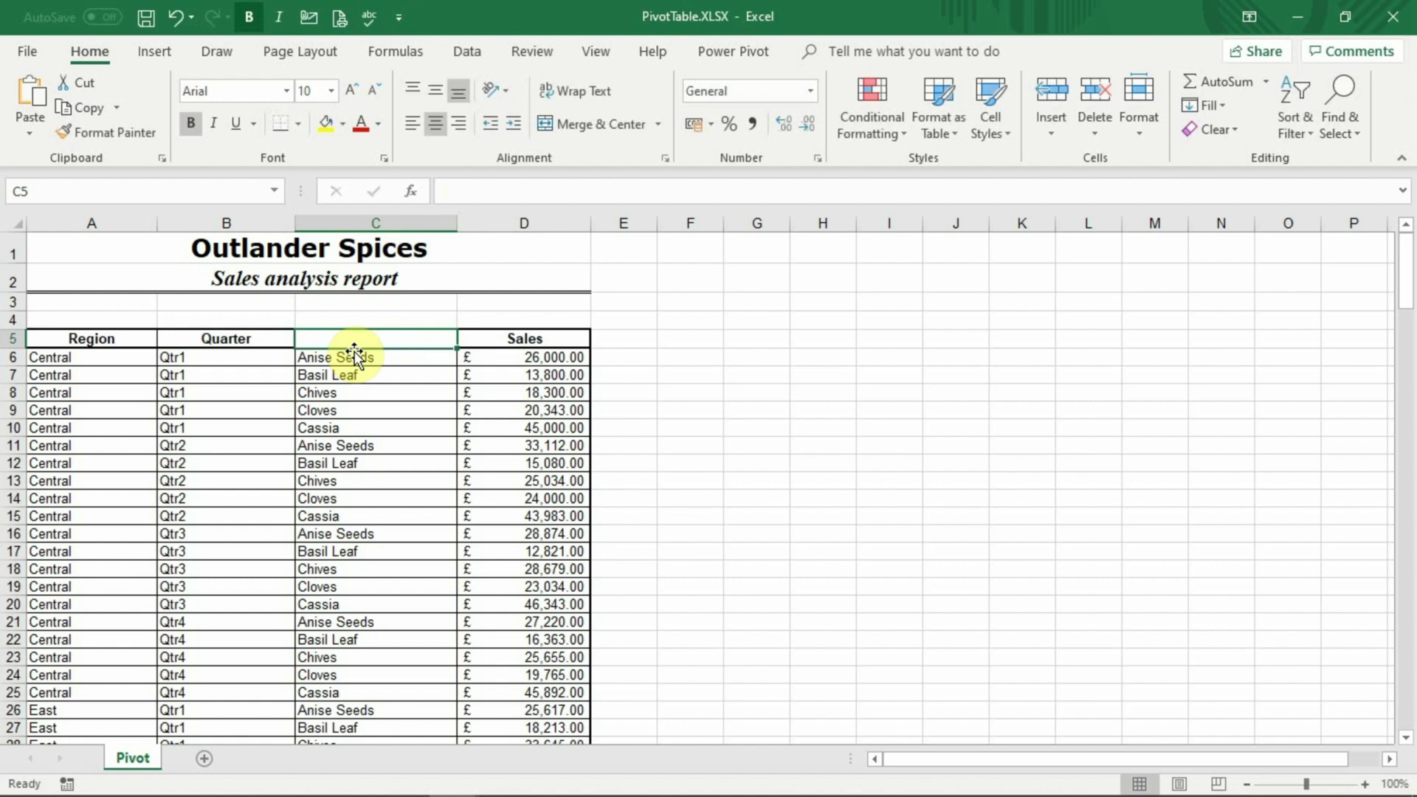
key("Return")
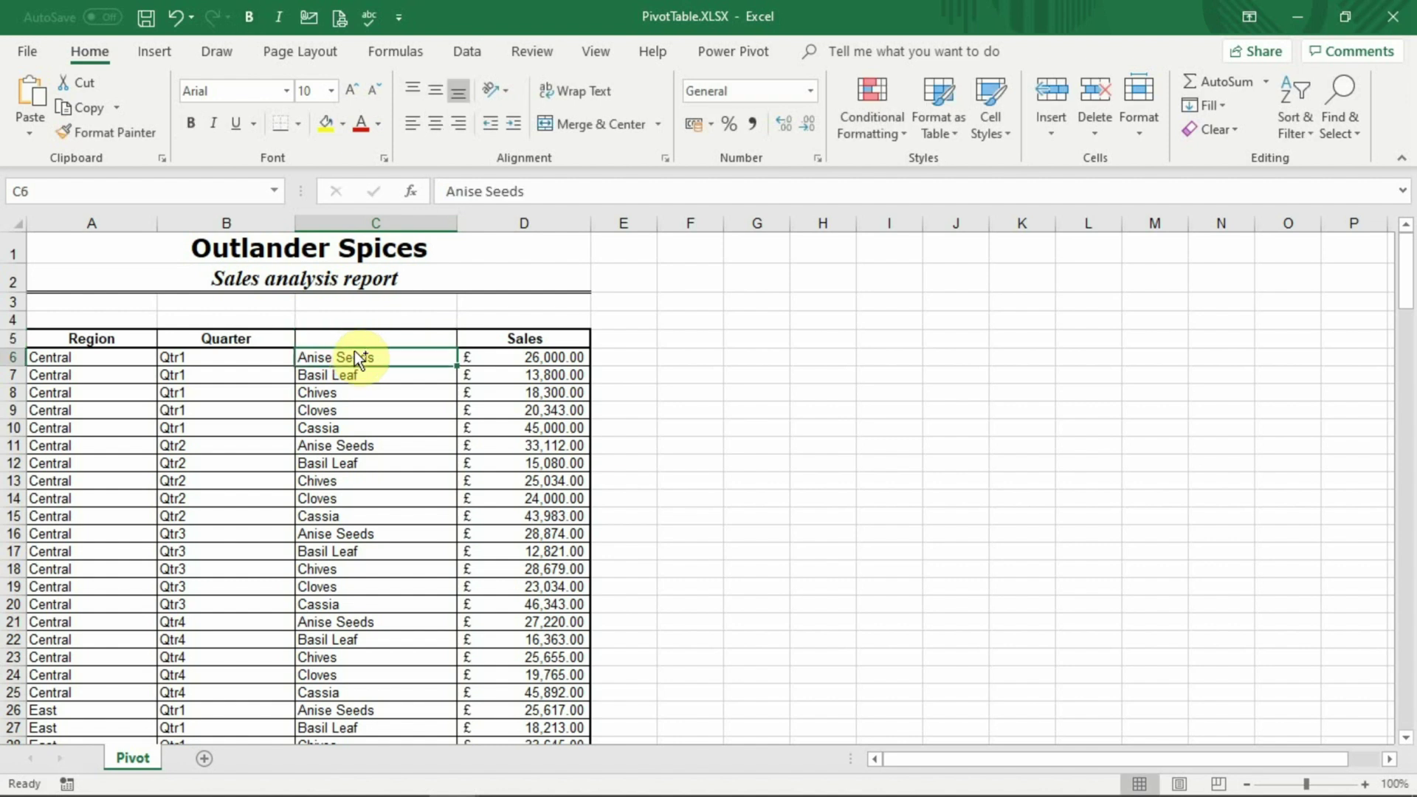
key("ctrl+z")
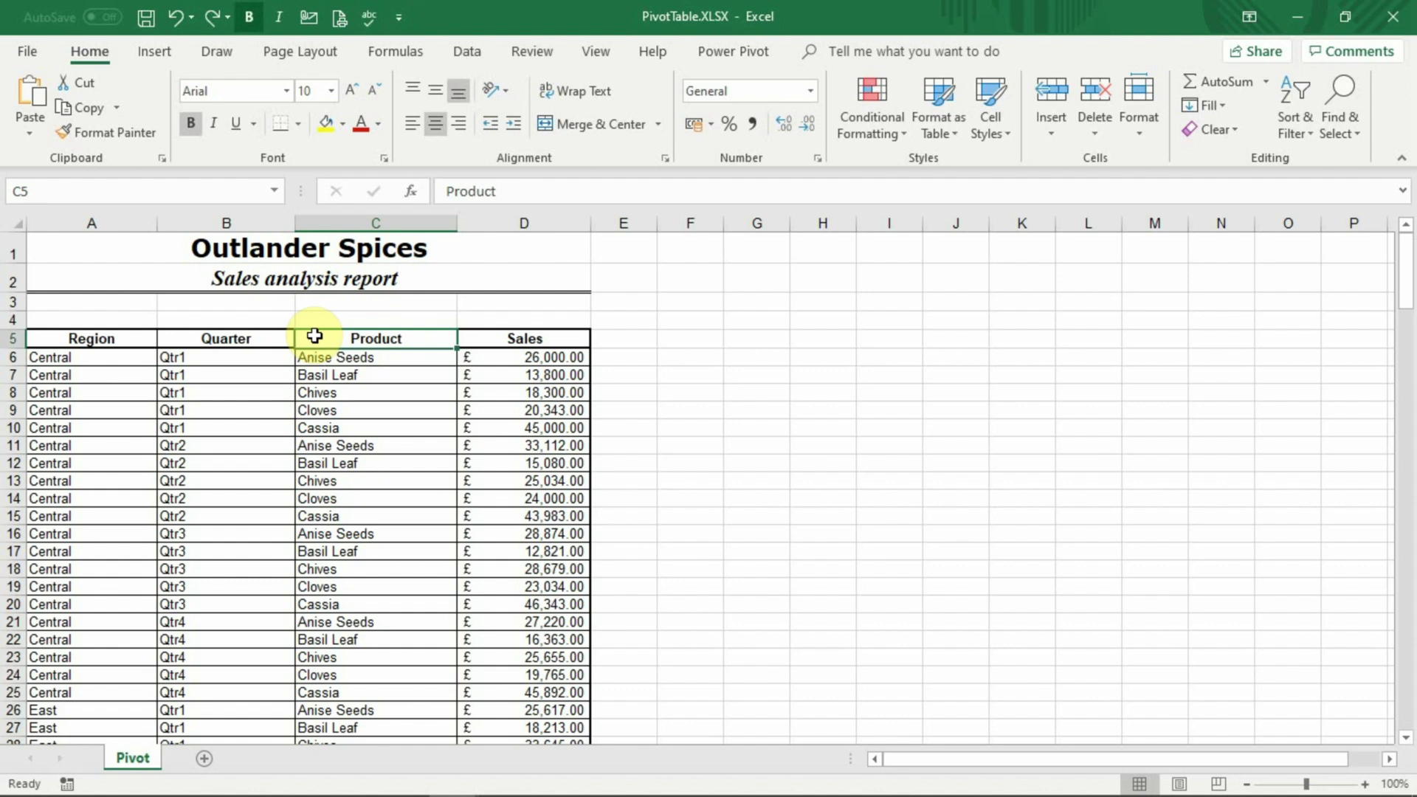
Select the whole sales table including its headings, range A5:D105
left_click_drag(122, 341, 544, 707)
left_click_drag(1405, 496, 1405, 274)
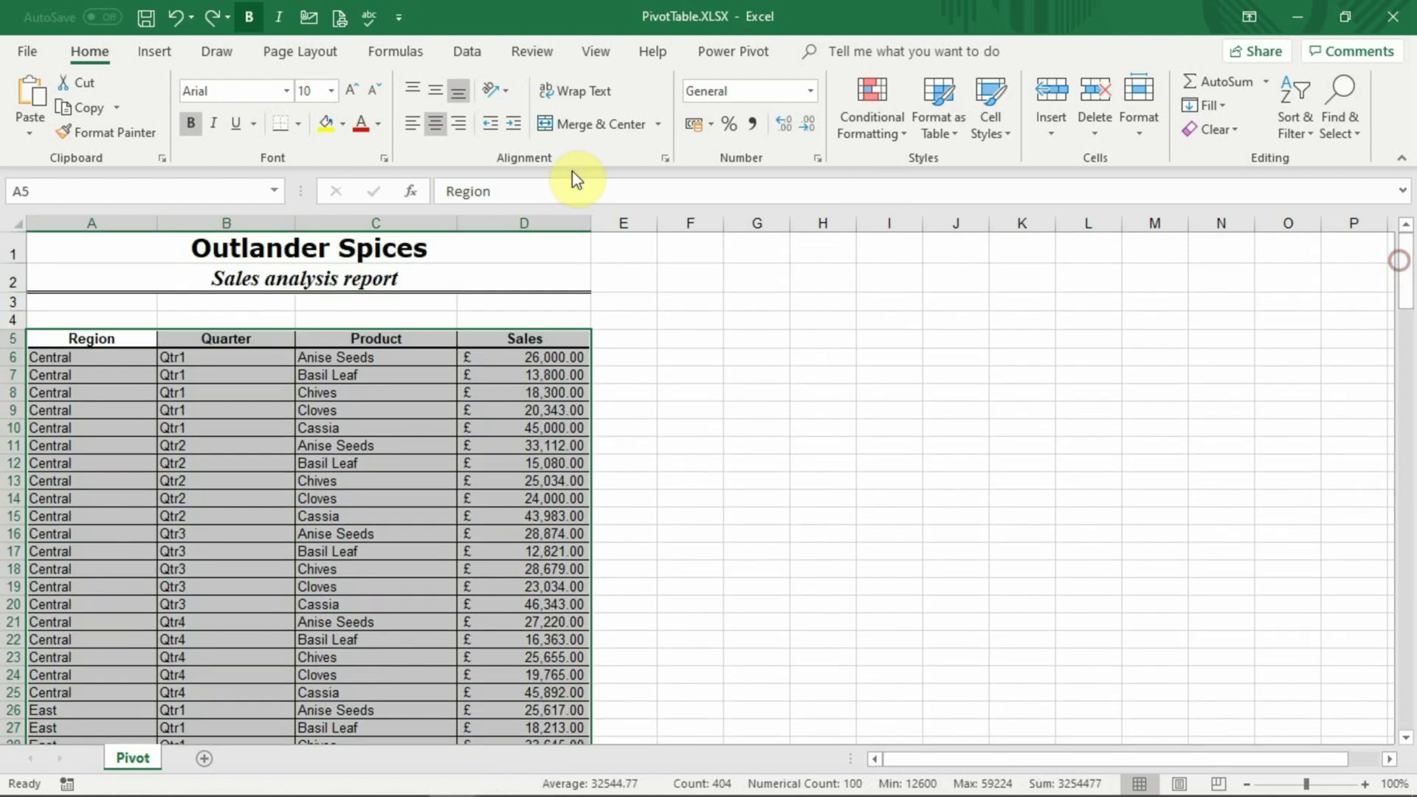
Try the Create PivotTable options for an external data source and an existing worksheet location at M6, and cancel the dialog
left_click(165, 56)
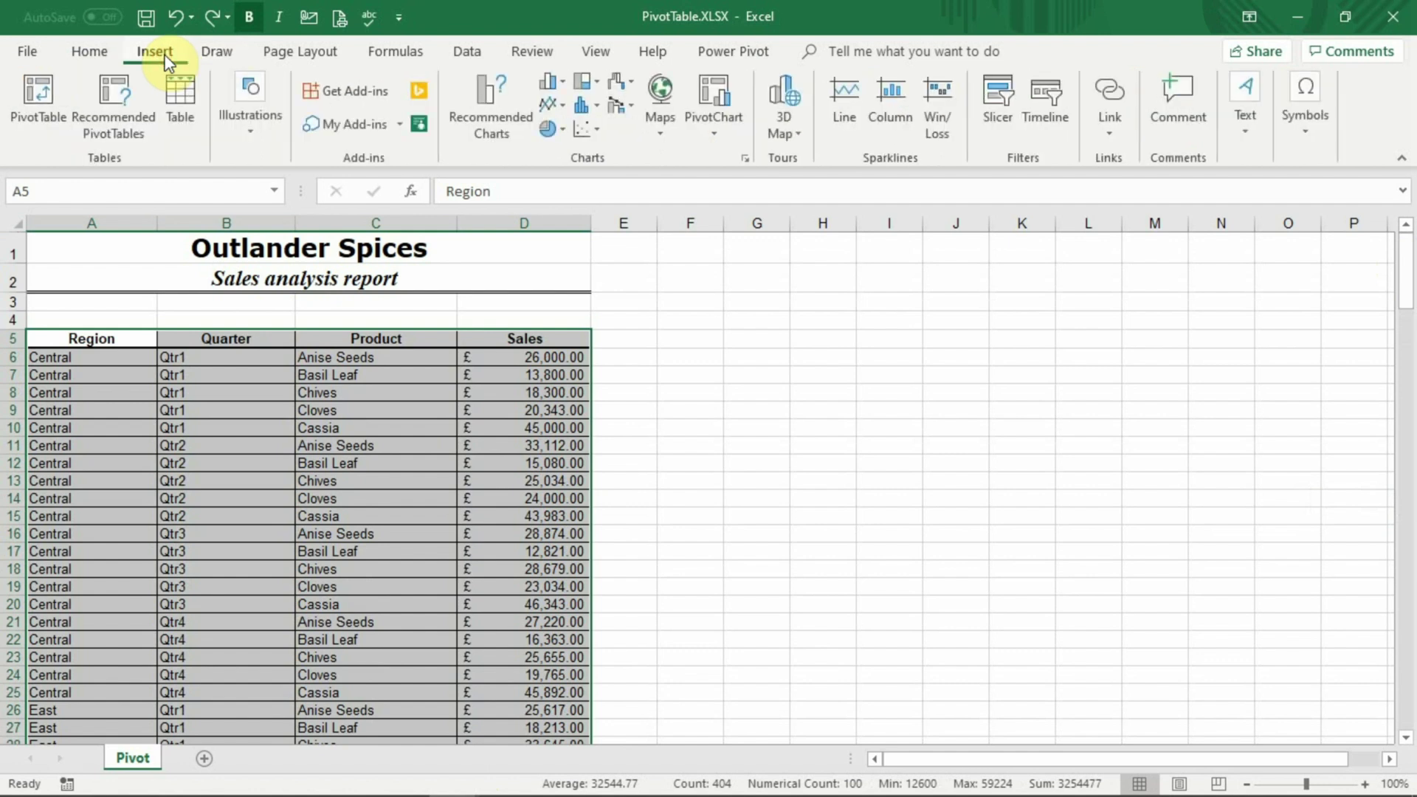
left_click(41, 101)
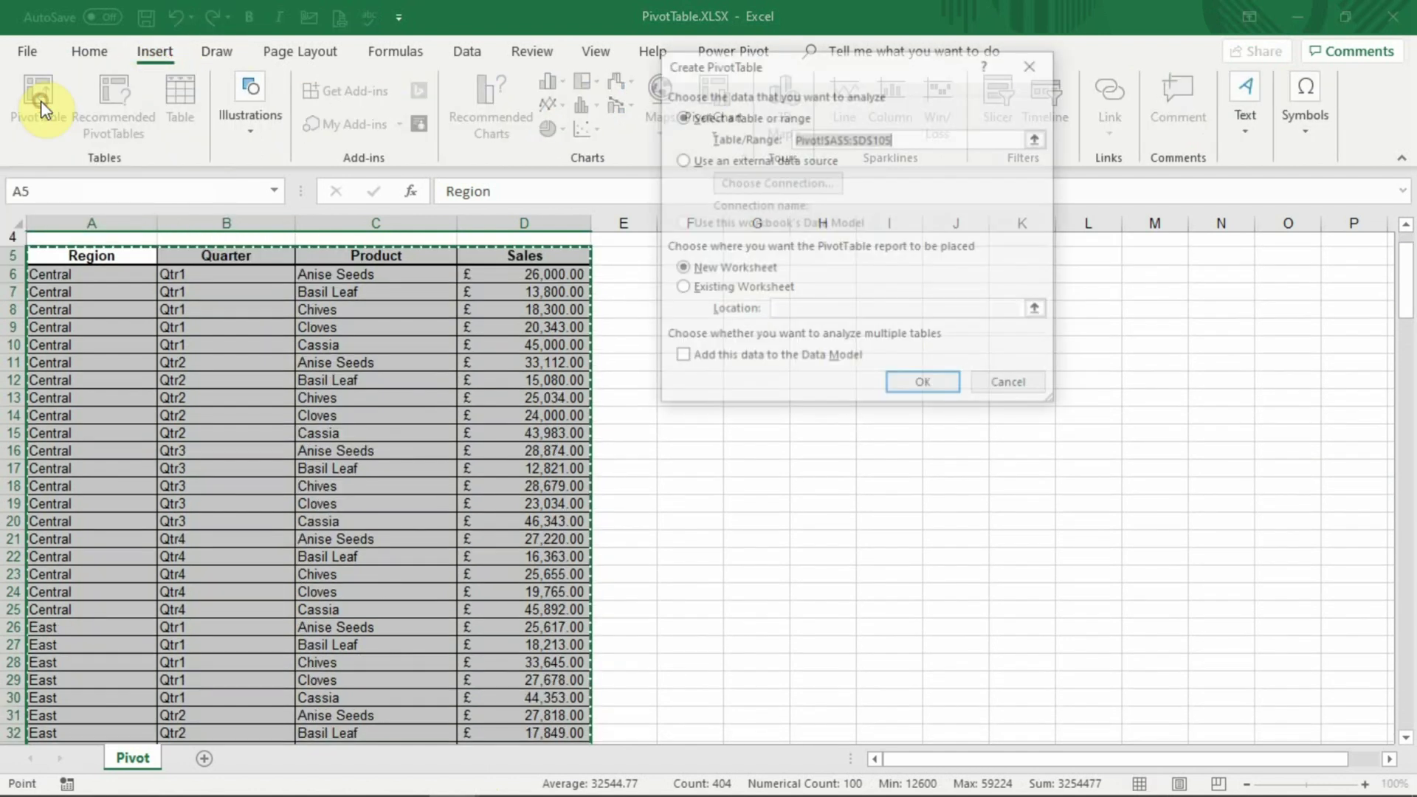
left_click_drag(690, 64, 689, 208)
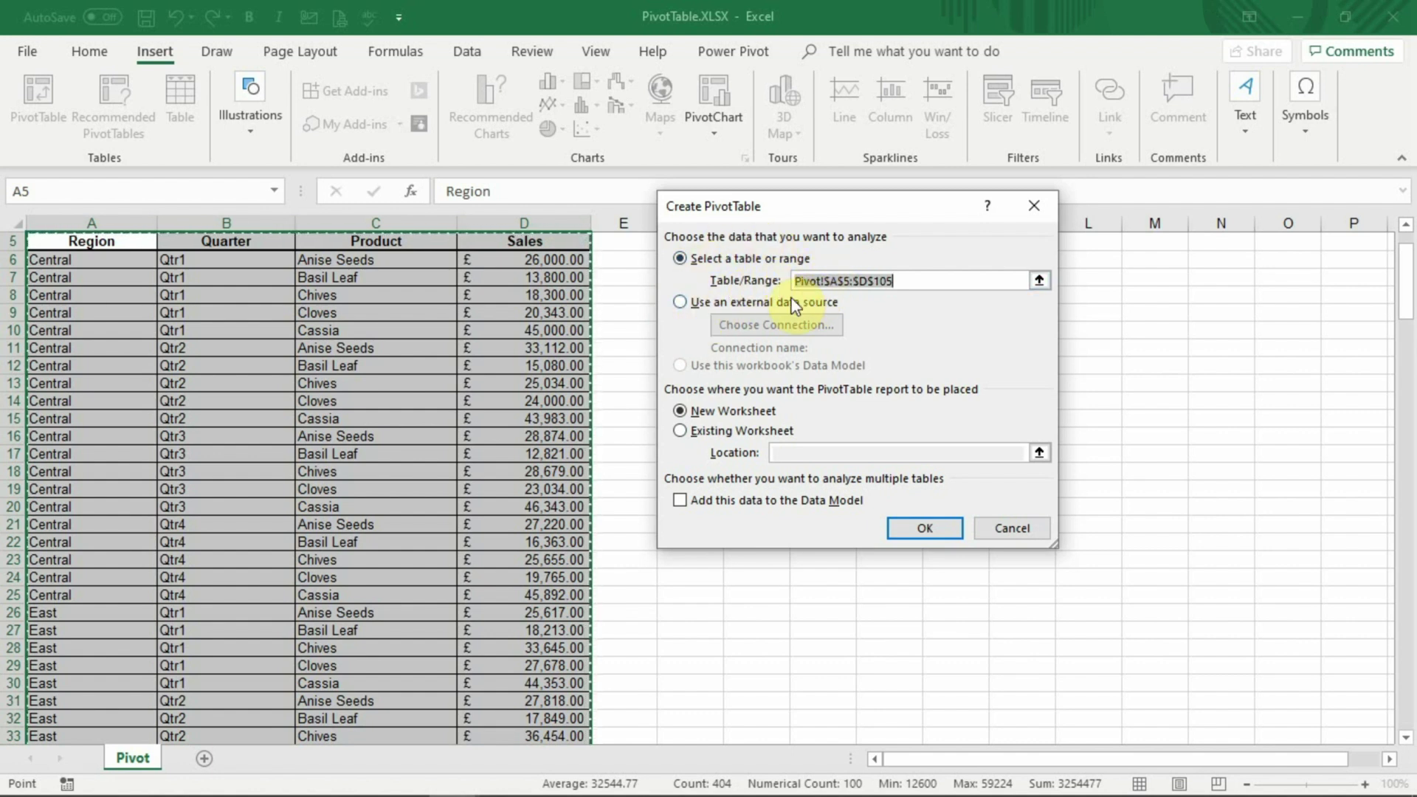
left_click(680, 307)
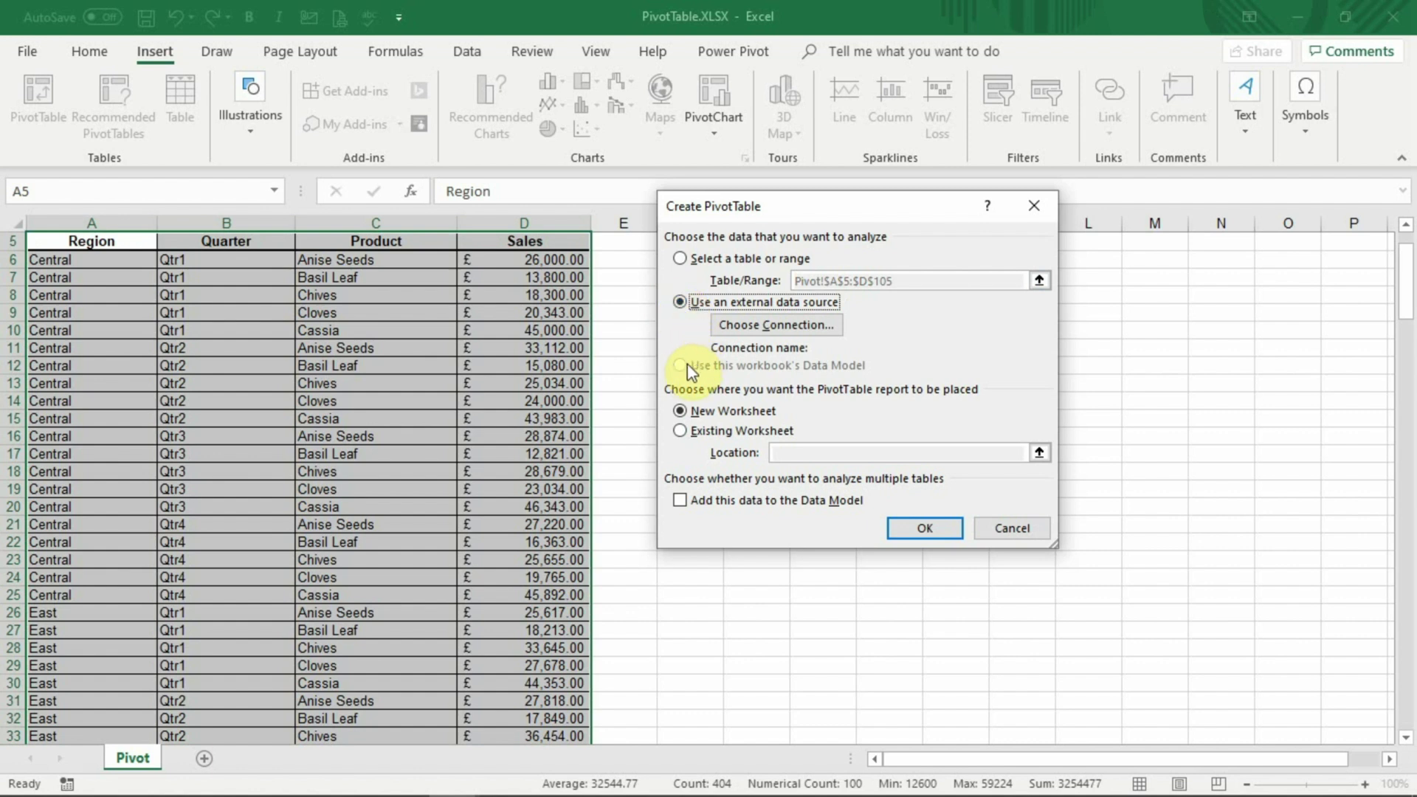
left_click(680, 260)
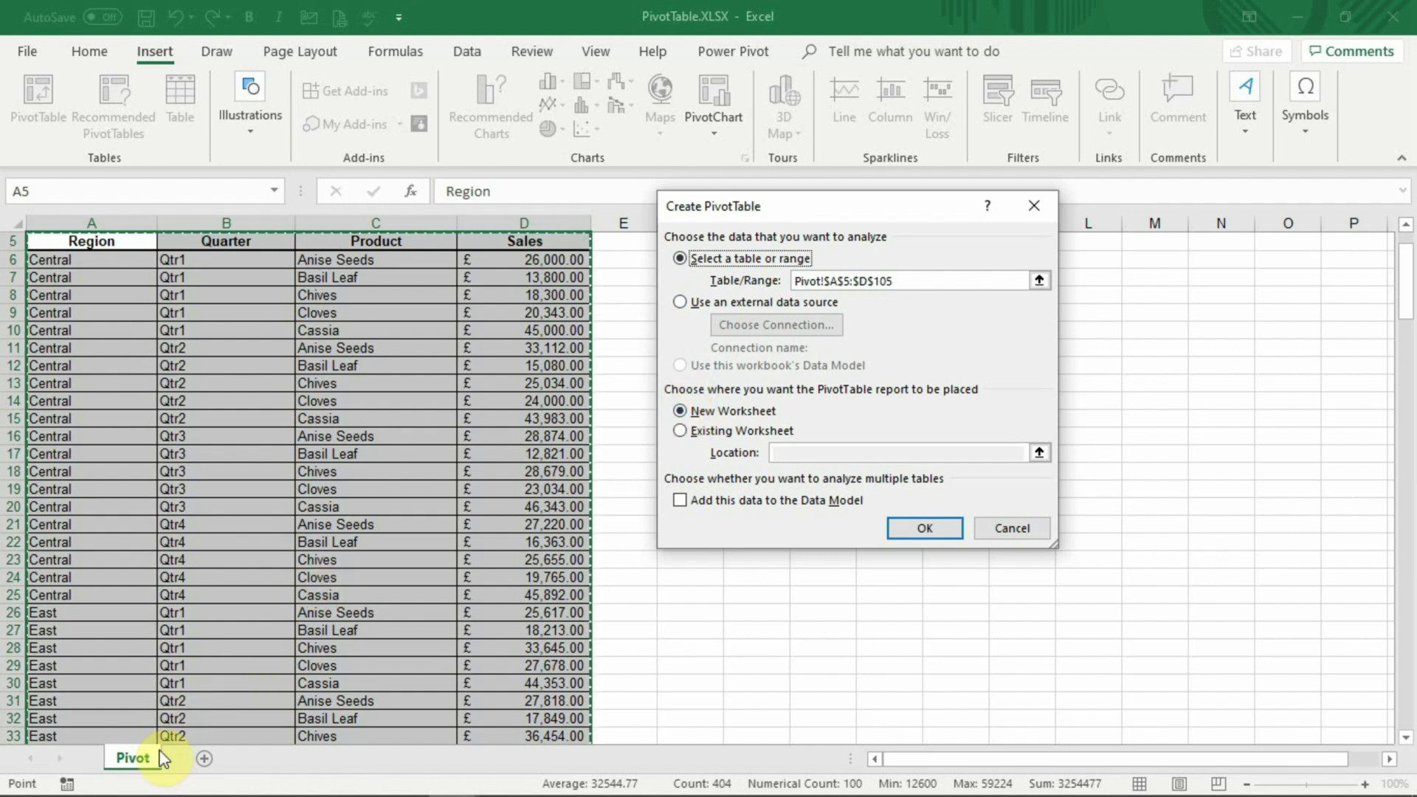
left_click(680, 431)
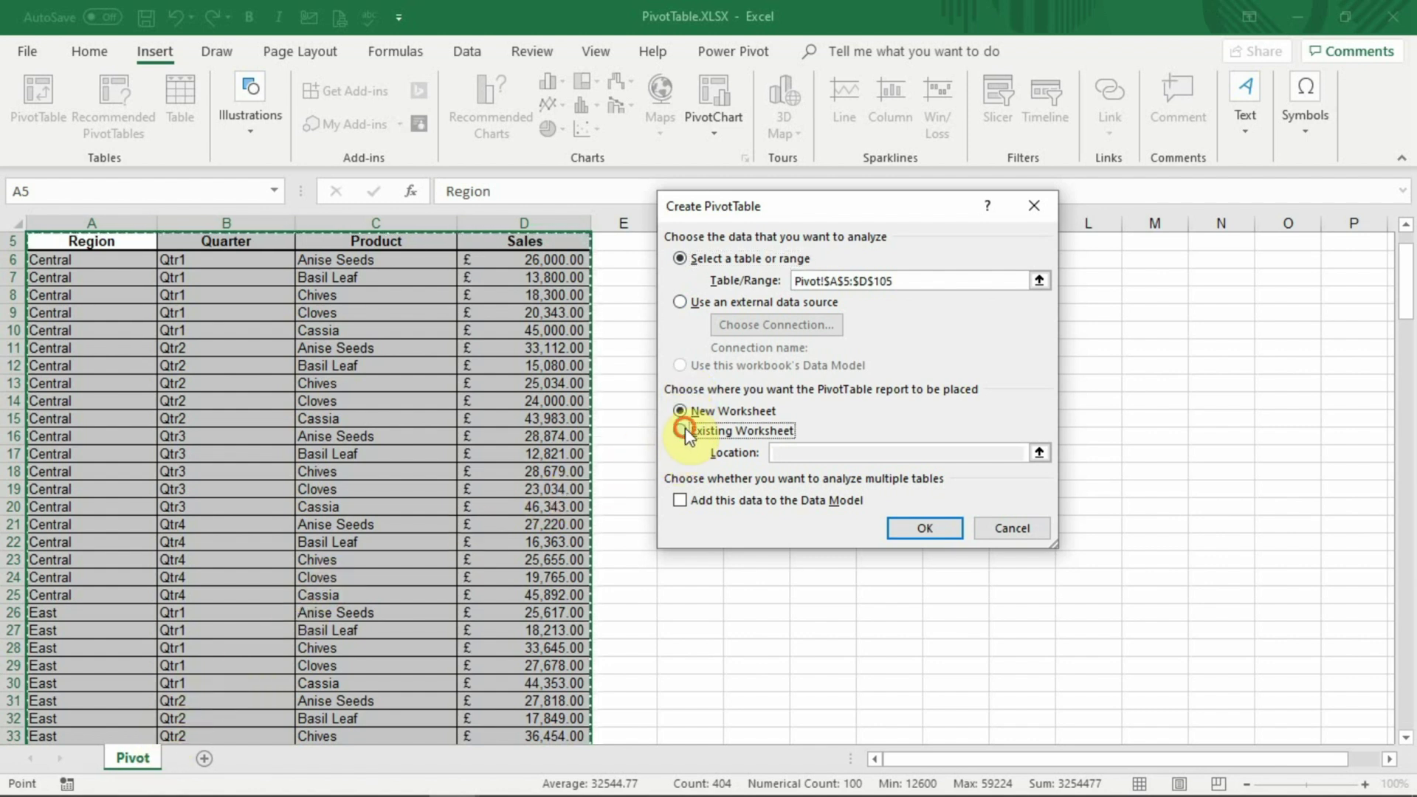
left_click(799, 453)
left_click(1169, 262)
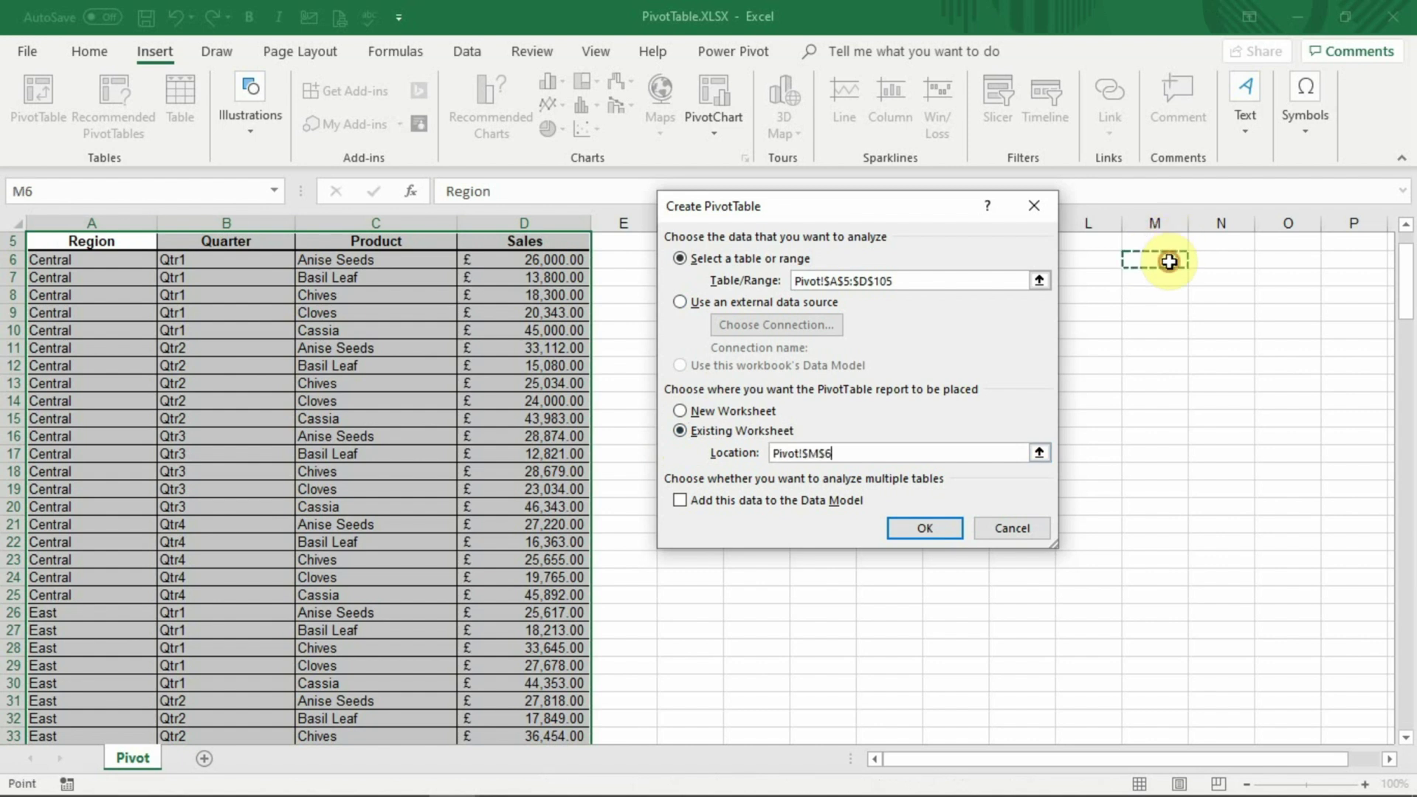
left_click(679, 413)
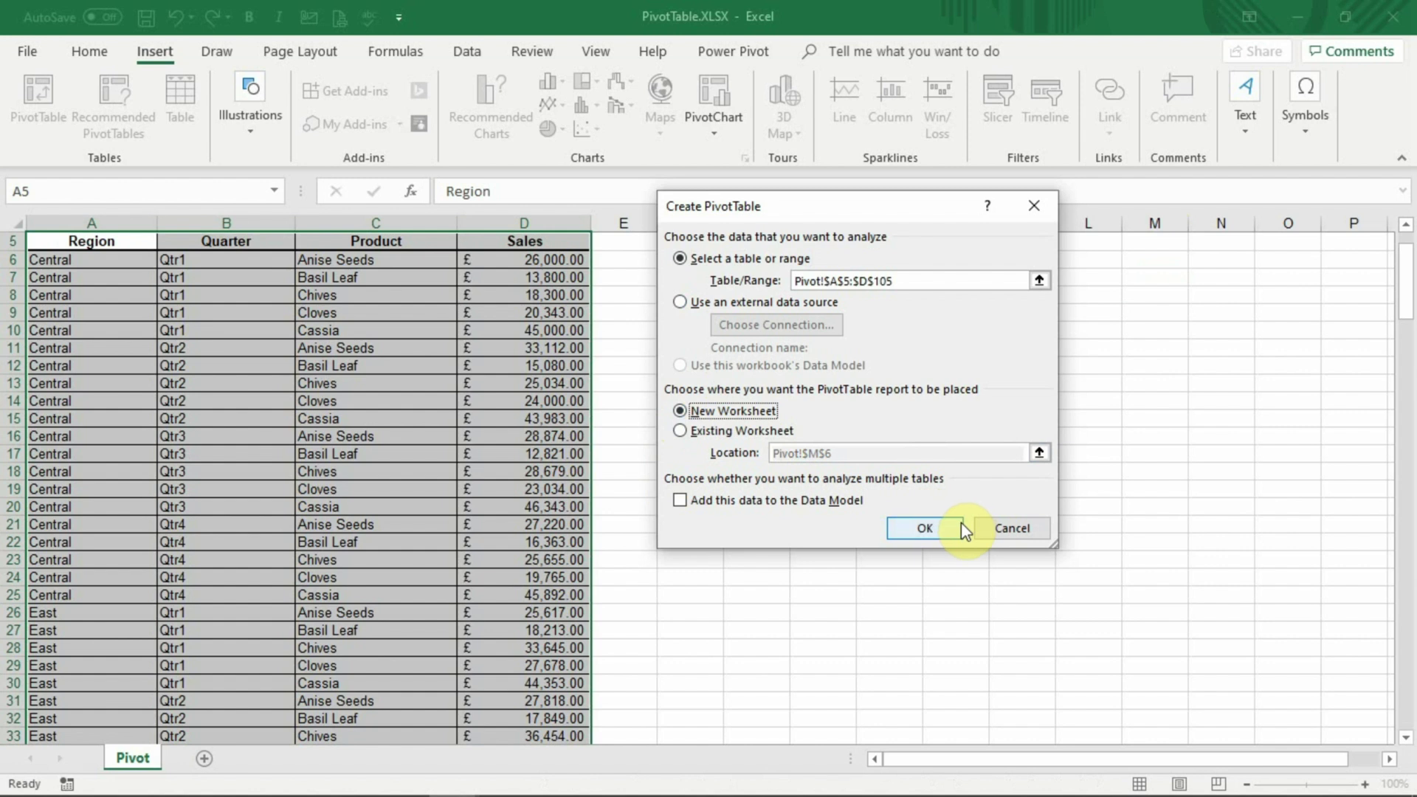
left_click(1005, 528)
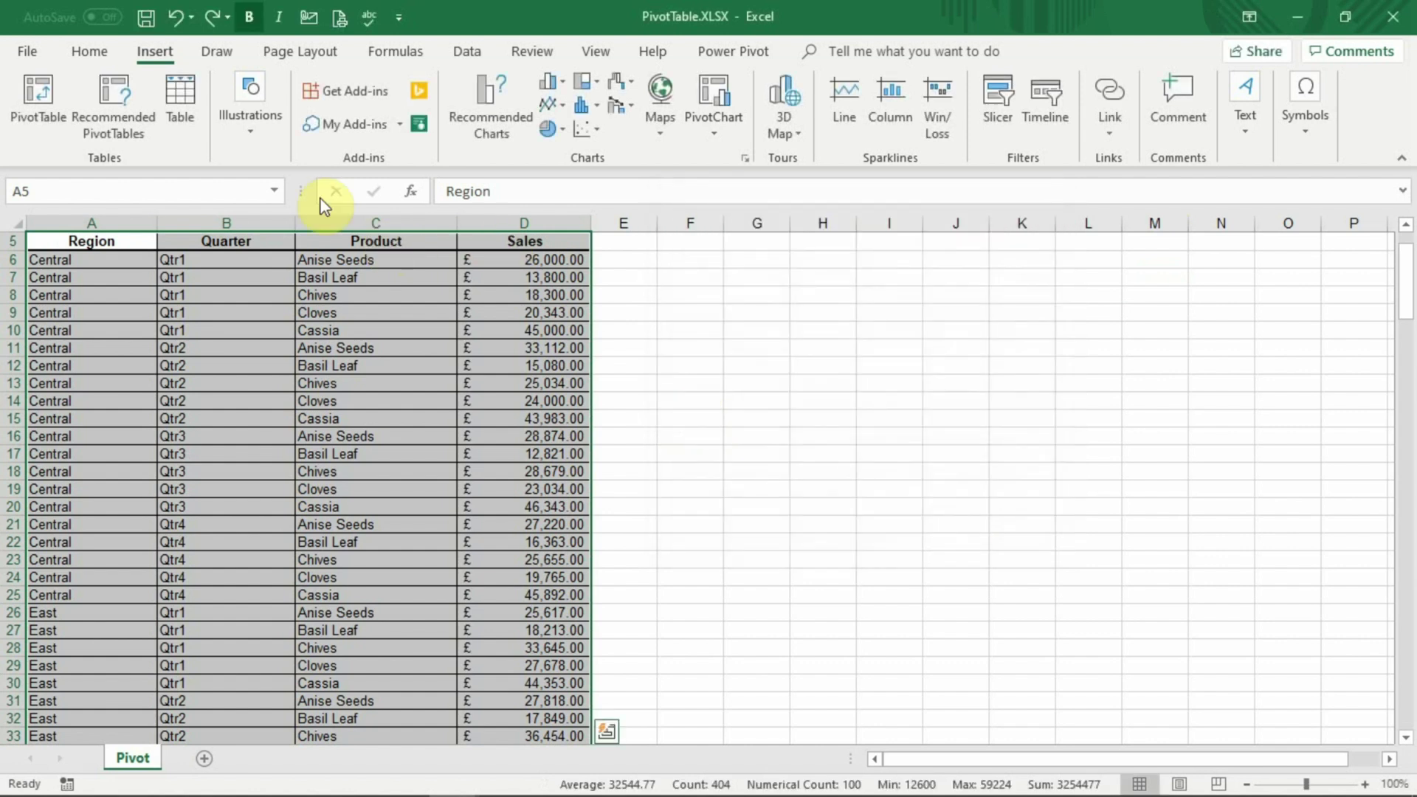
Create a PivotTable from the range Pivot!$A$5:$D$105 on a new worksheet
left_click(40, 90)
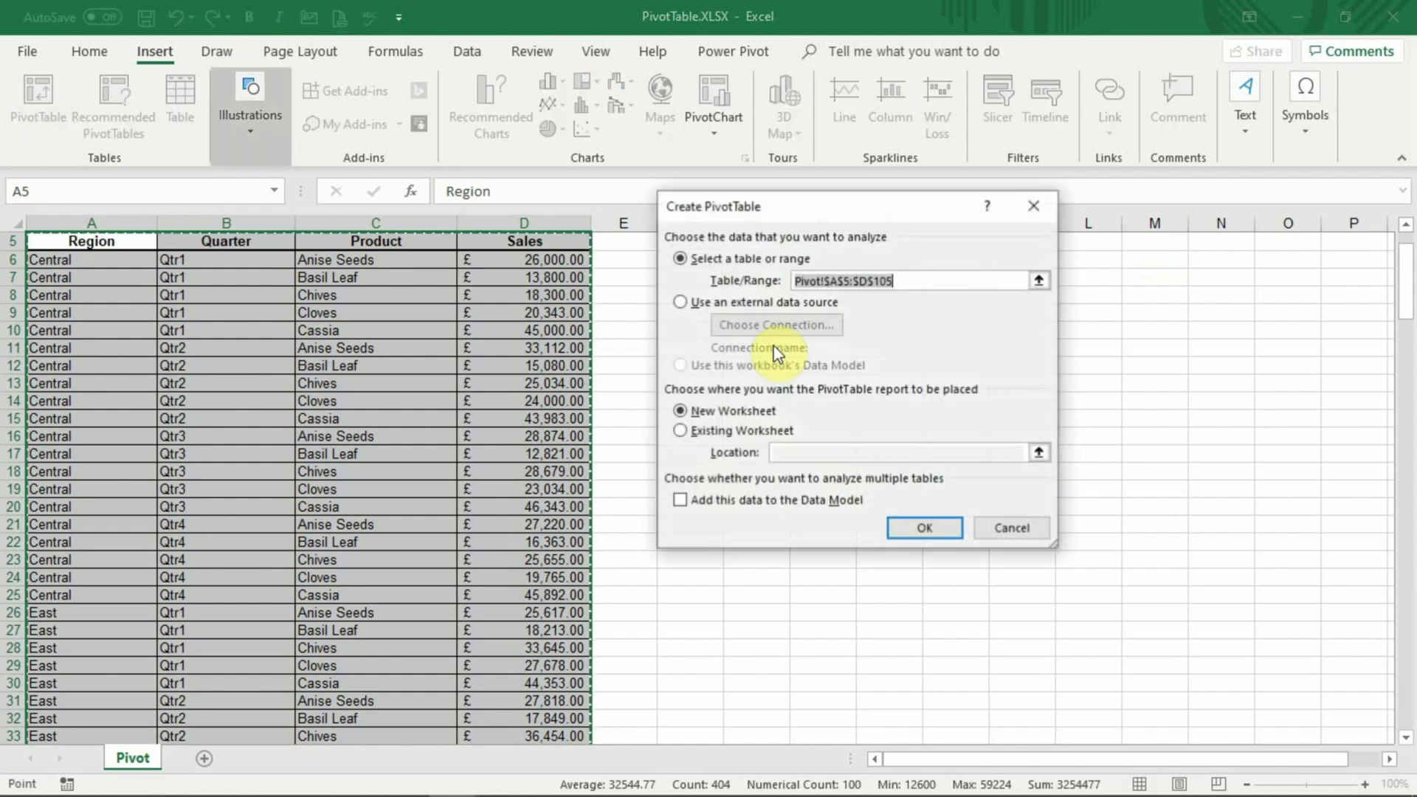
left_click(925, 528)
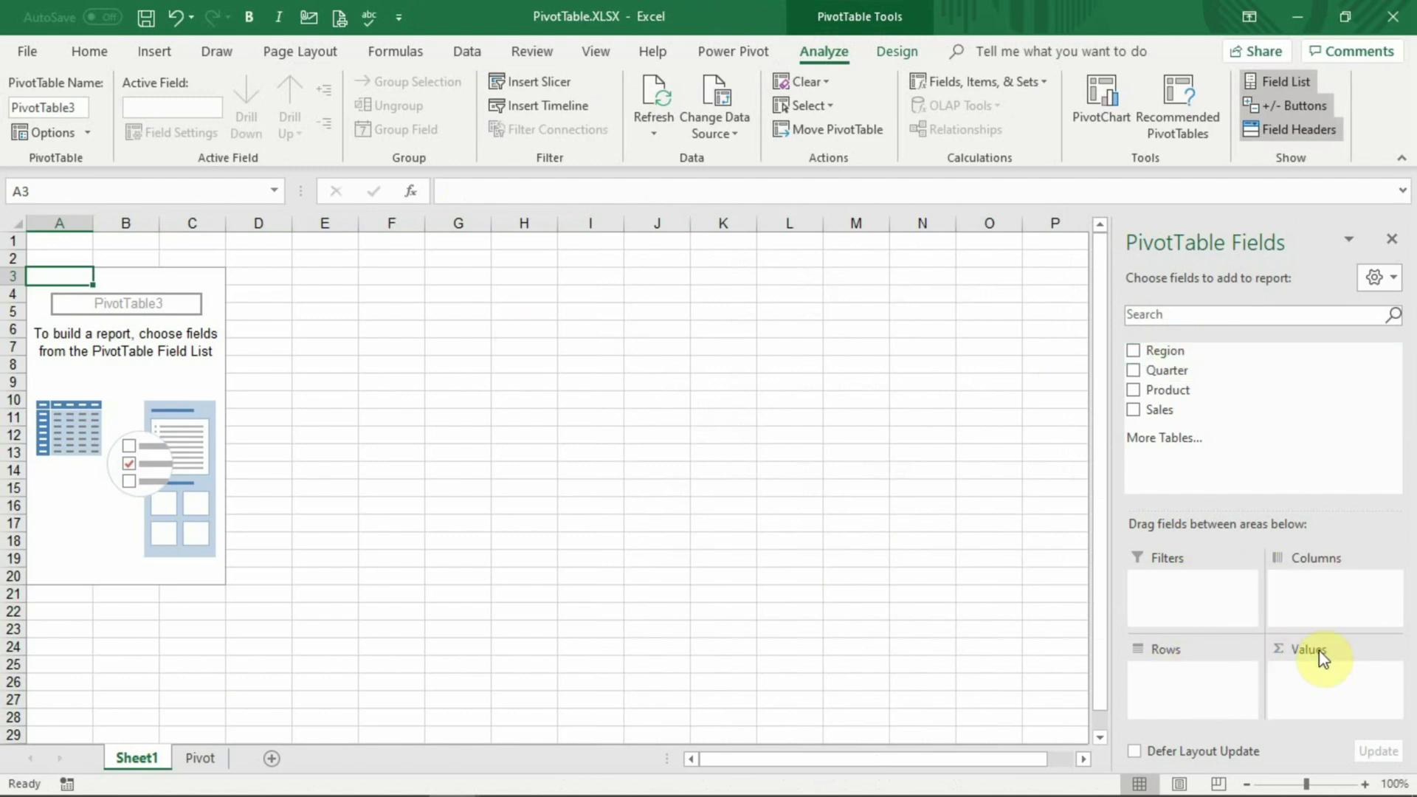
Examine how the PivotTable field list responds to selecting cells inside and outside the PivotTable area
left_click(633, 391)
left_click(183, 378)
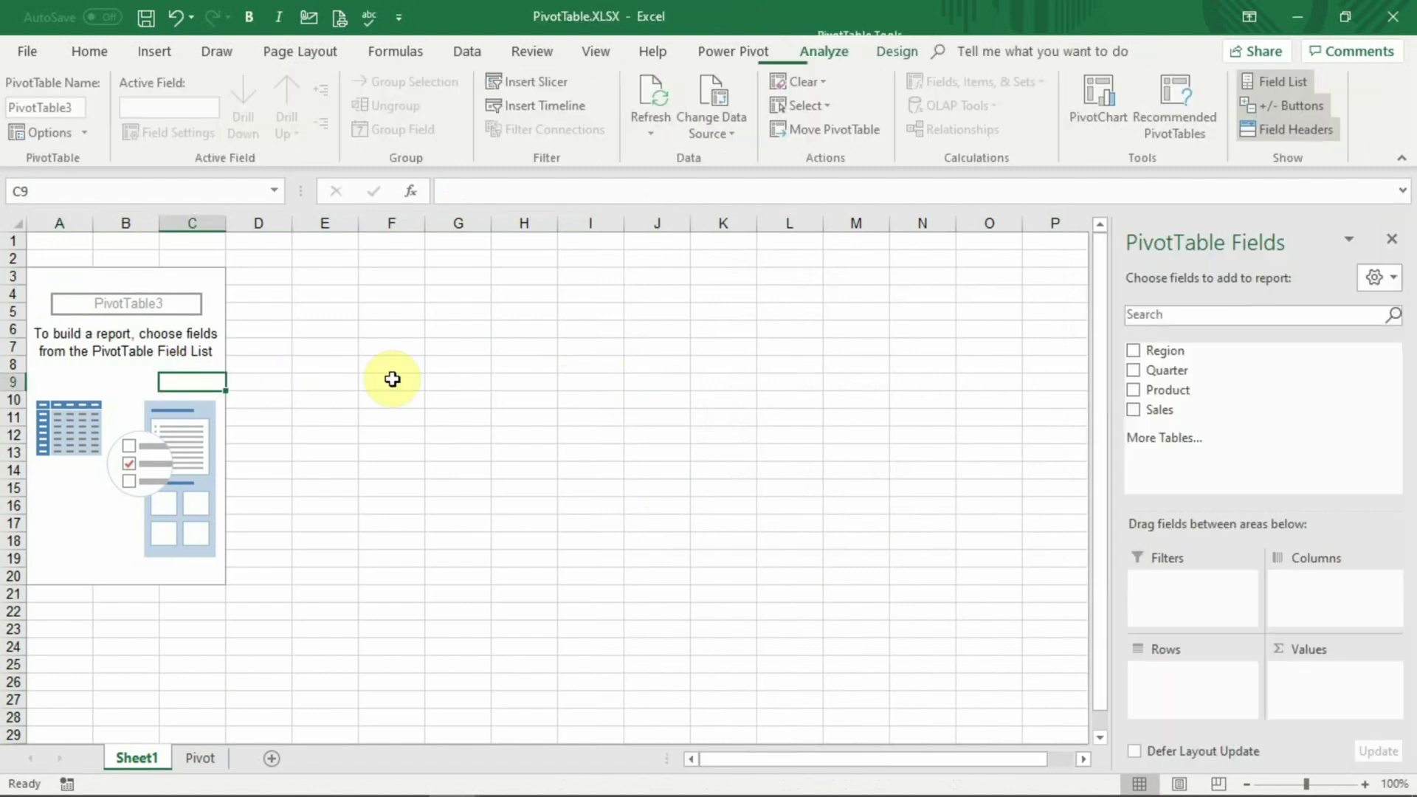
left_click(404, 384)
left_click(168, 366)
left_click(405, 363)
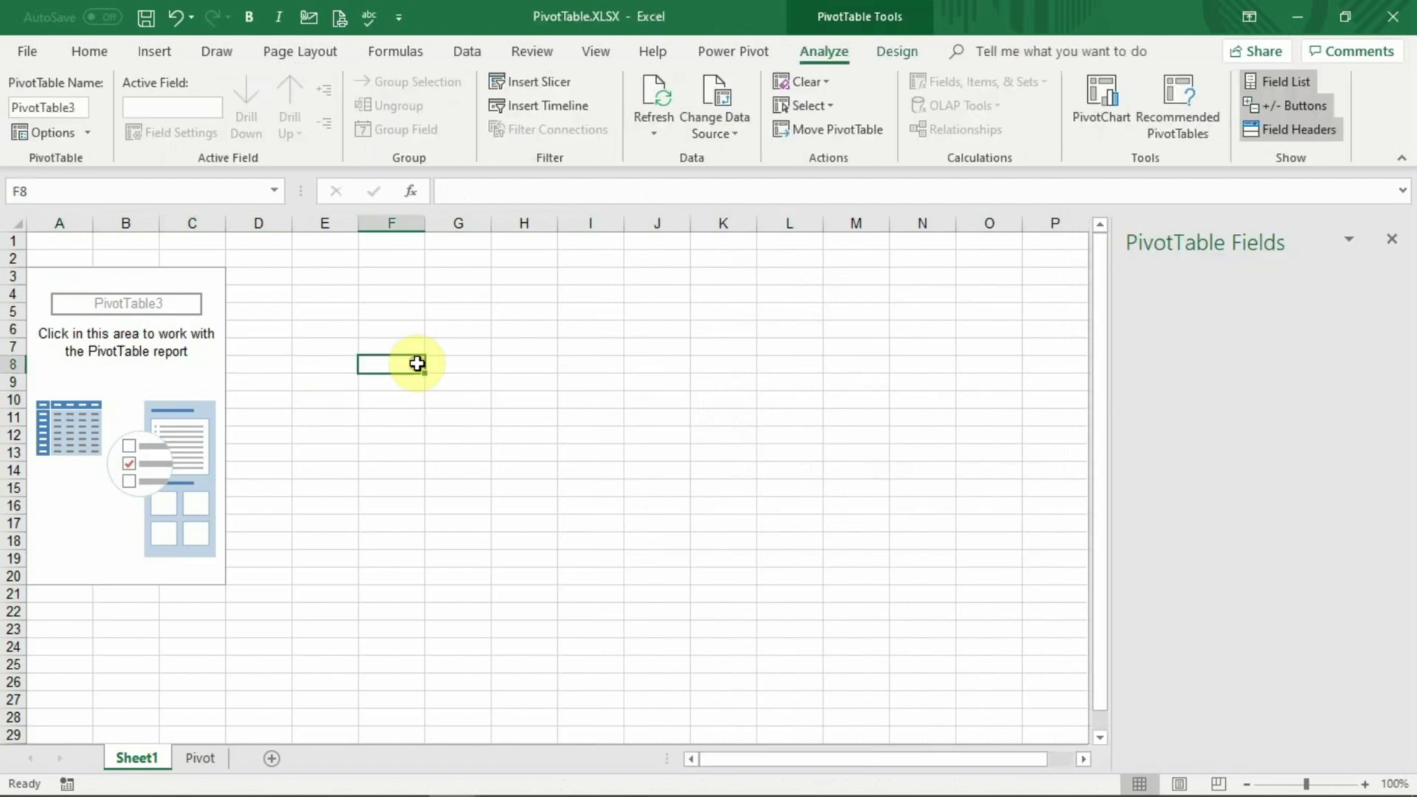
left_click(141, 365)
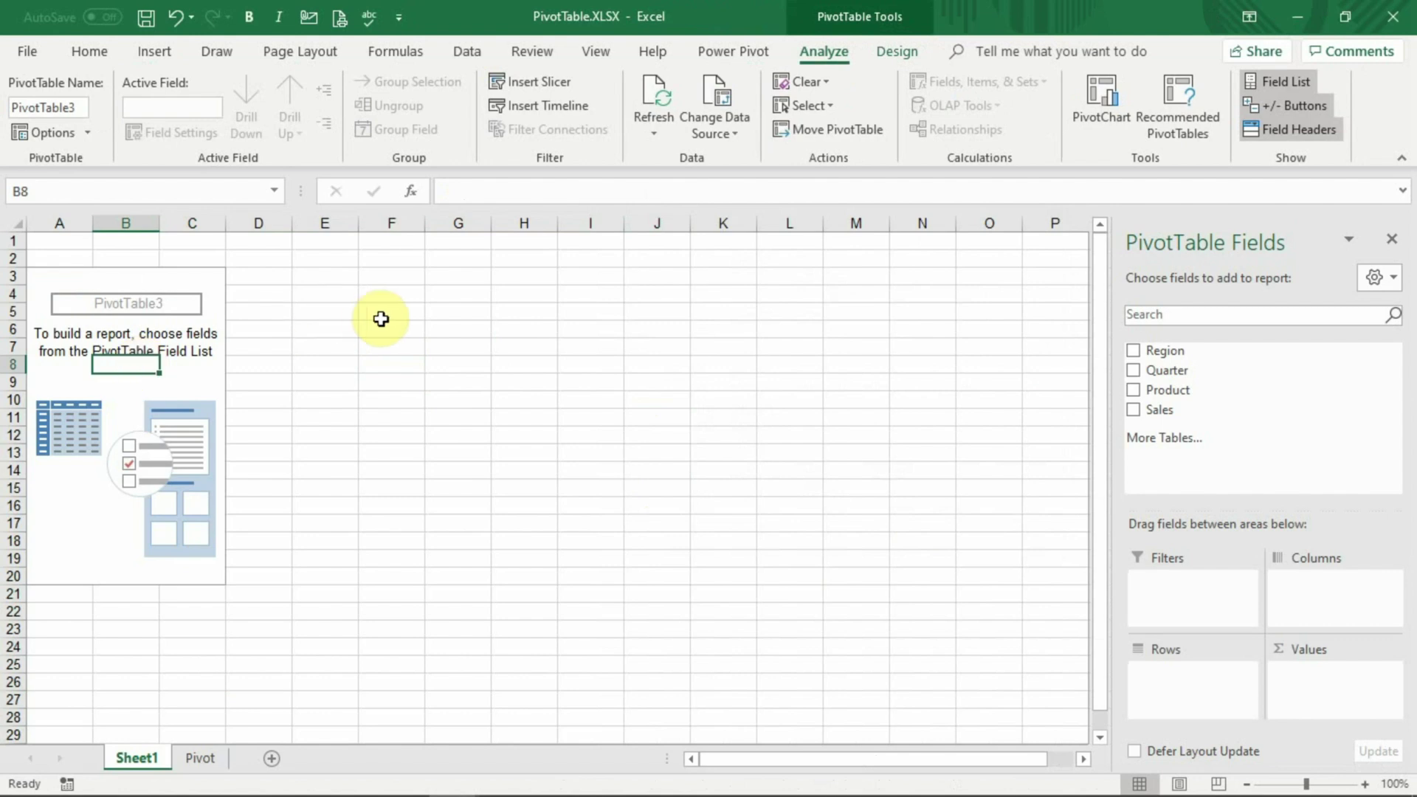
Fill cells F5:F17 with yellow and cells G3:L4 with the green theme colour
left_click_drag(417, 317, 414, 522)
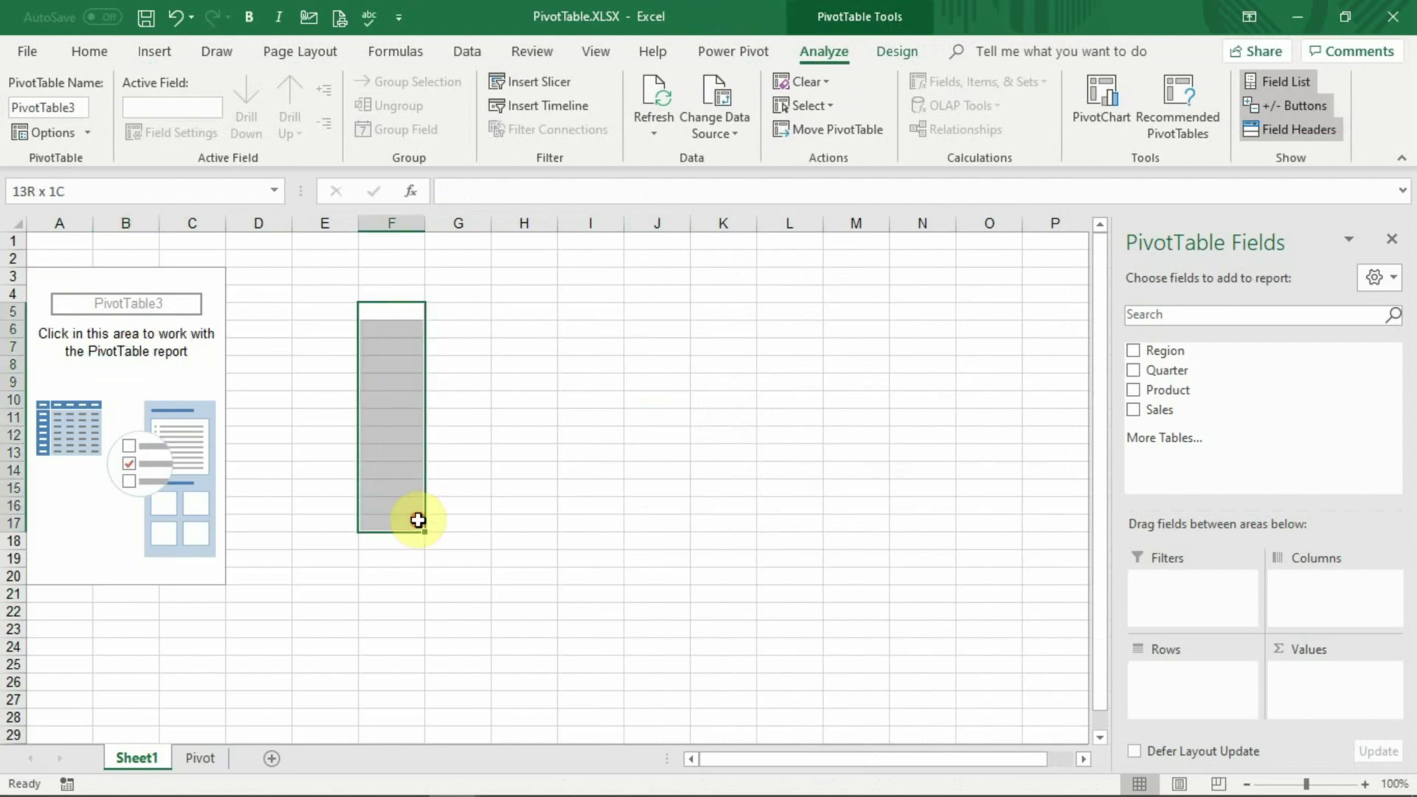
left_click(324, 126)
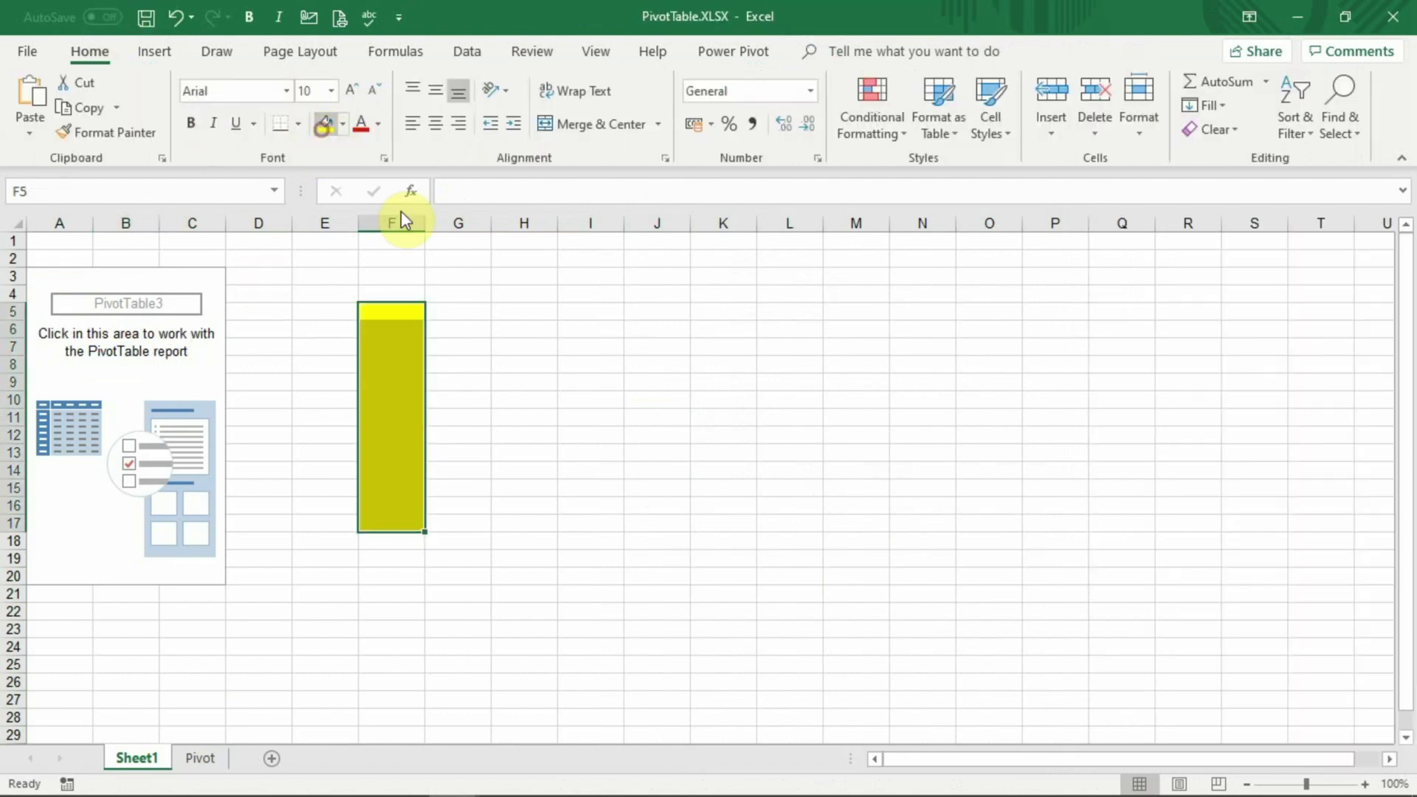
left_click(445, 295)
left_click_drag(445, 296, 778, 278)
left_click(343, 127)
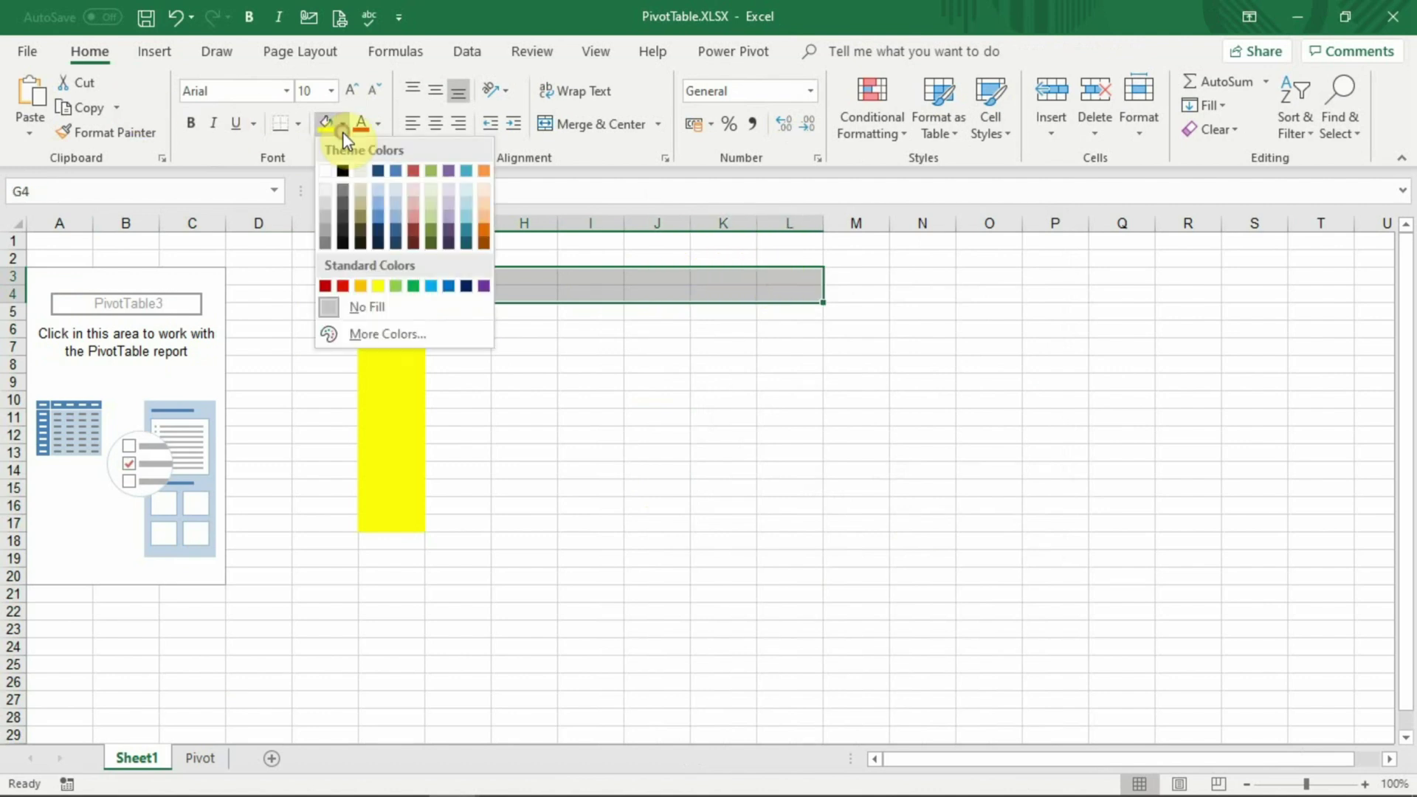
left_click(428, 168)
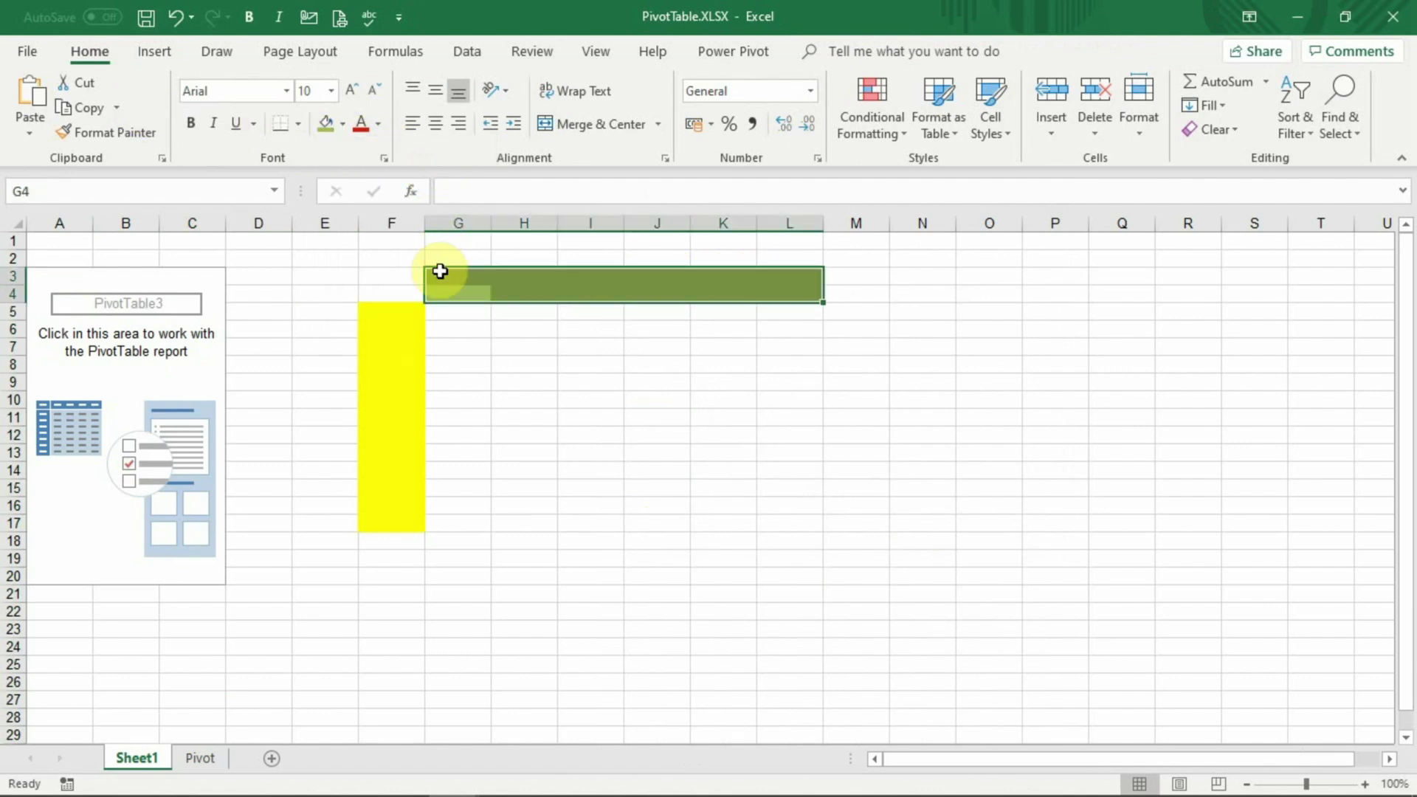
Fill cells G5:L17 with the red theme colour
left_click_drag(436, 317, 800, 528)
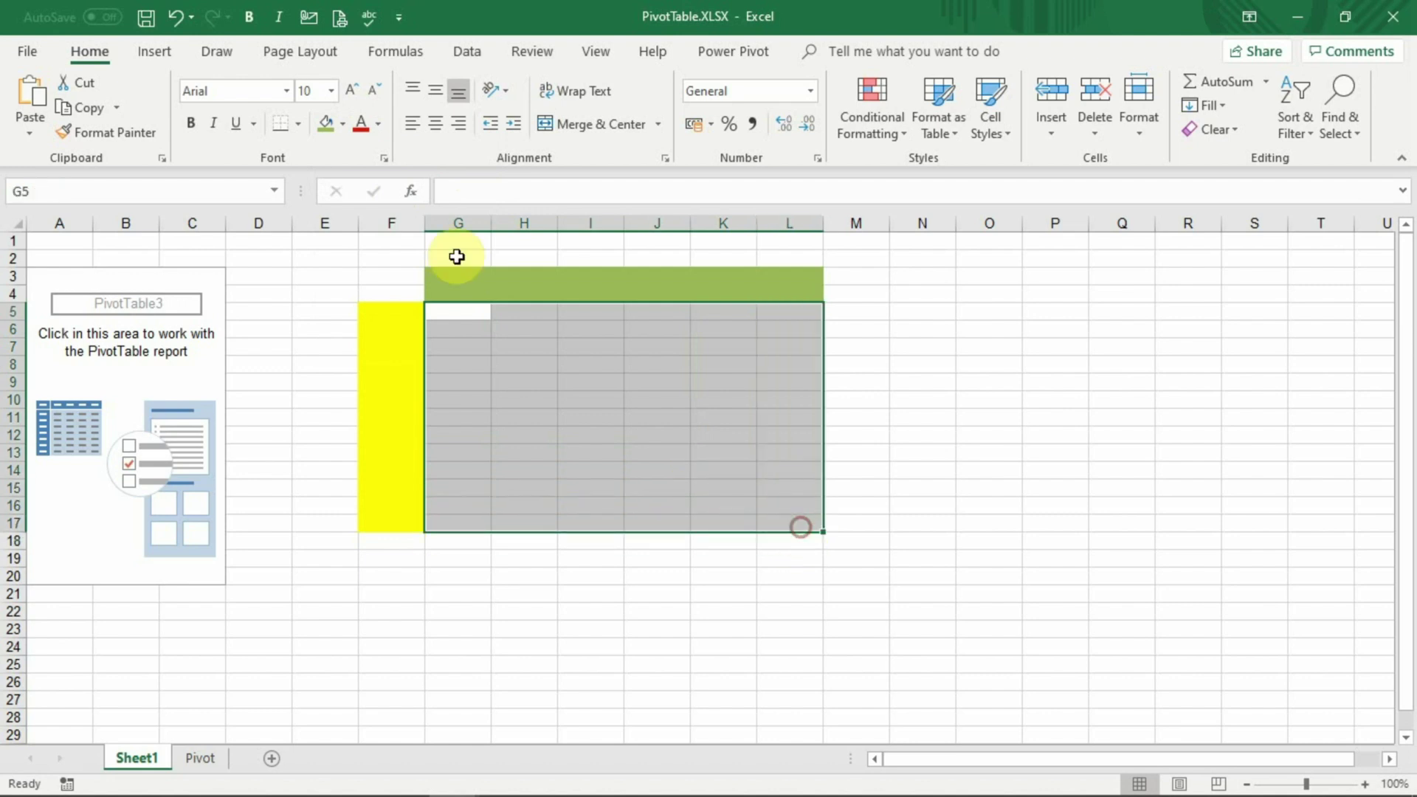
left_click(342, 124)
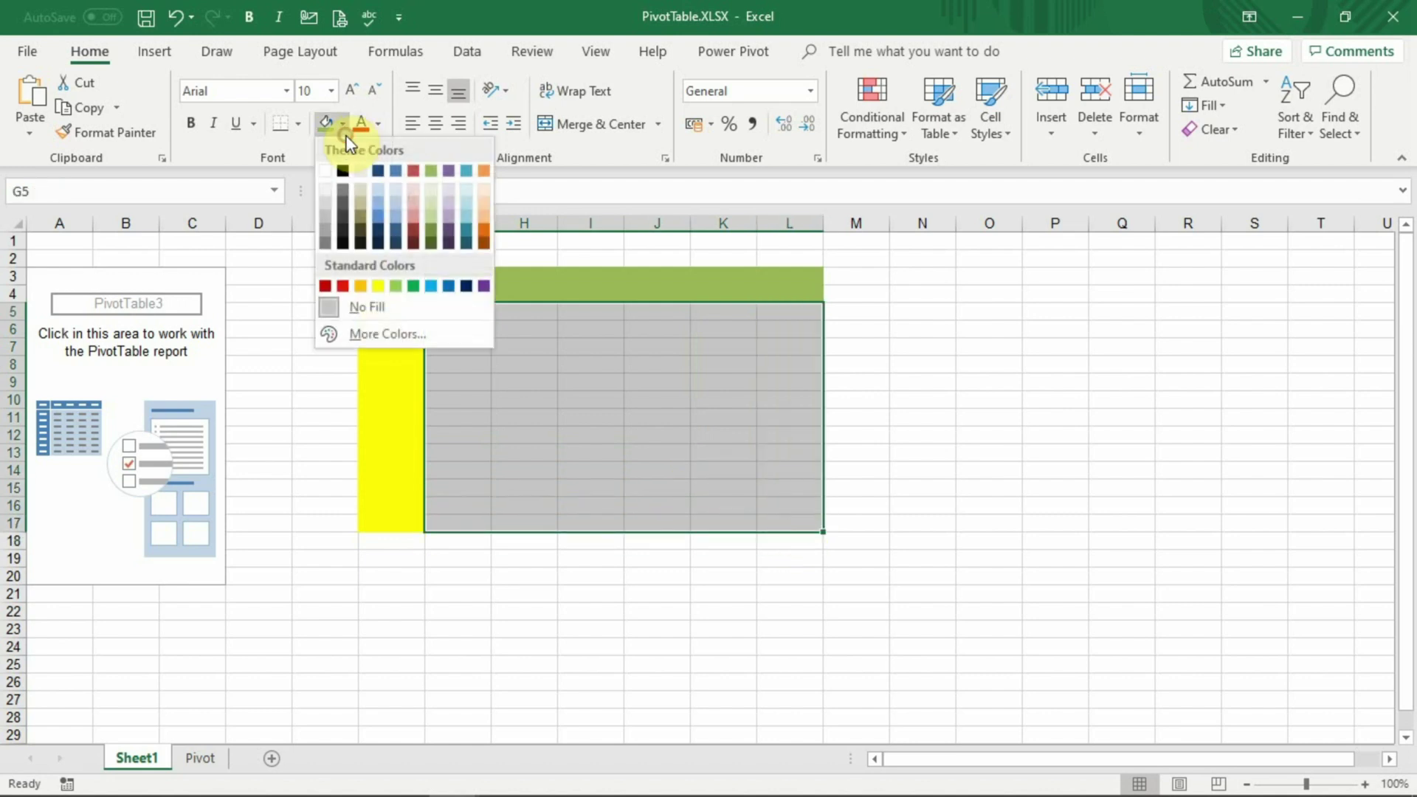
left_click(412, 171)
left_click(383, 381)
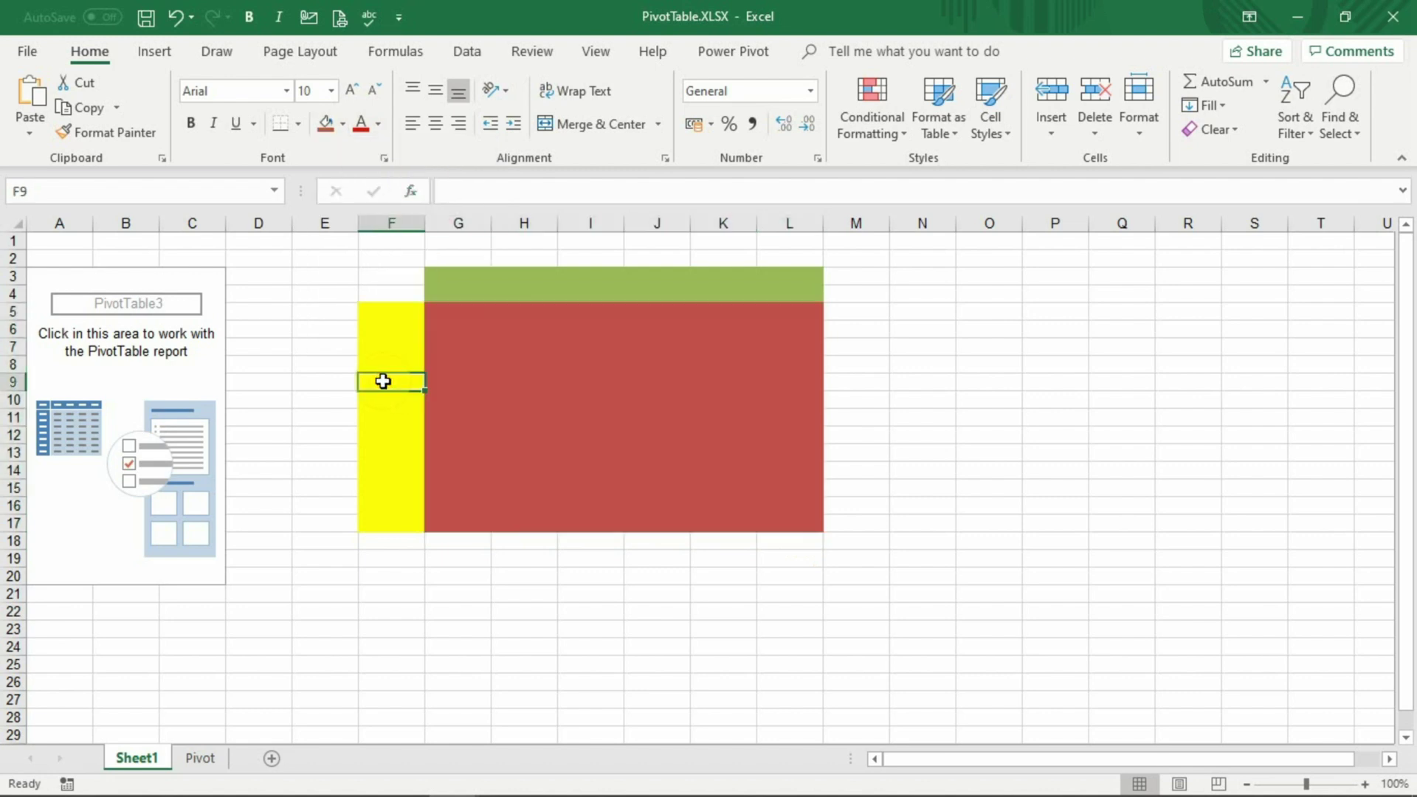
Label the coloured areas by entering Rows in F11, Columns in I4 and Values in I10
left_click(128, 360)
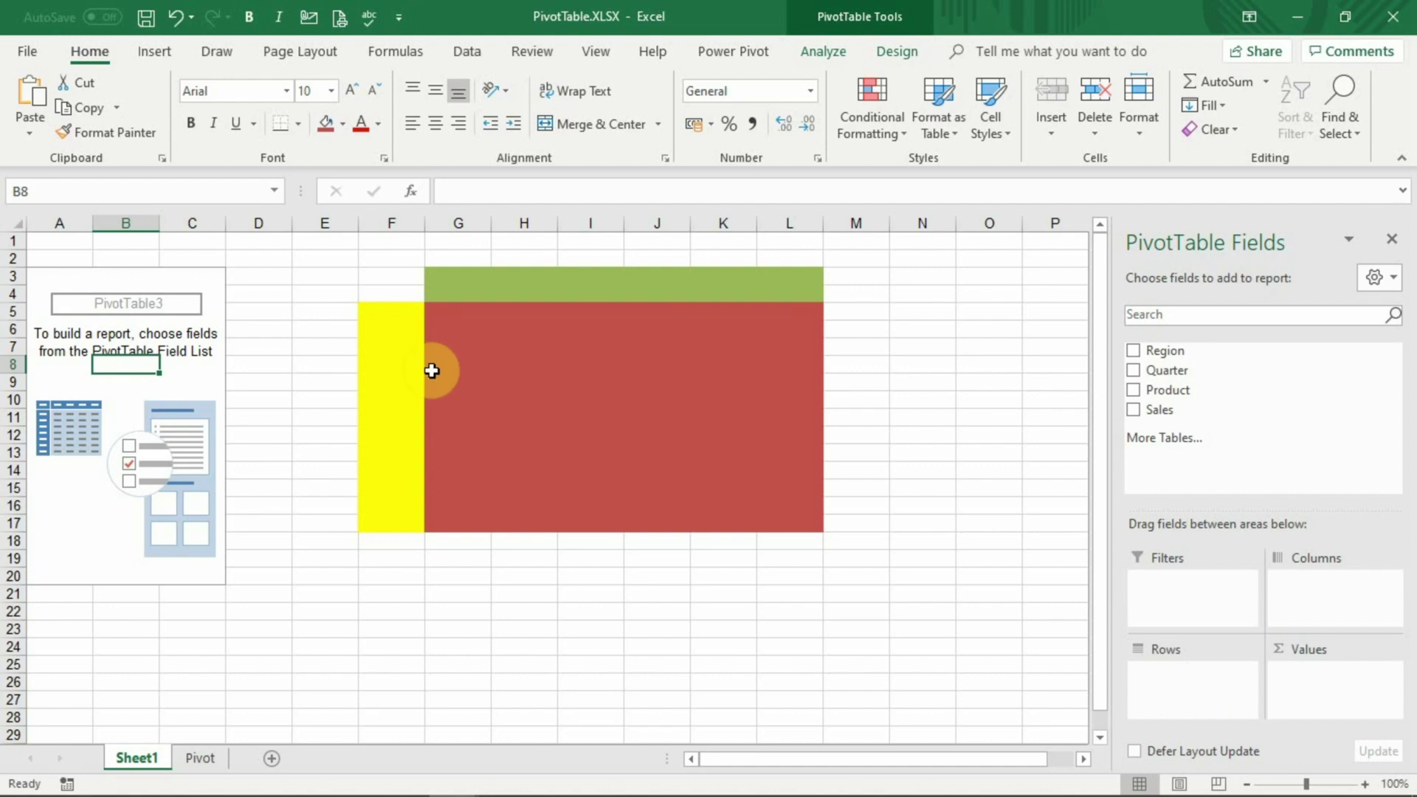
left_click_drag(401, 316, 398, 516)
left_click(406, 415)
type("Rows")
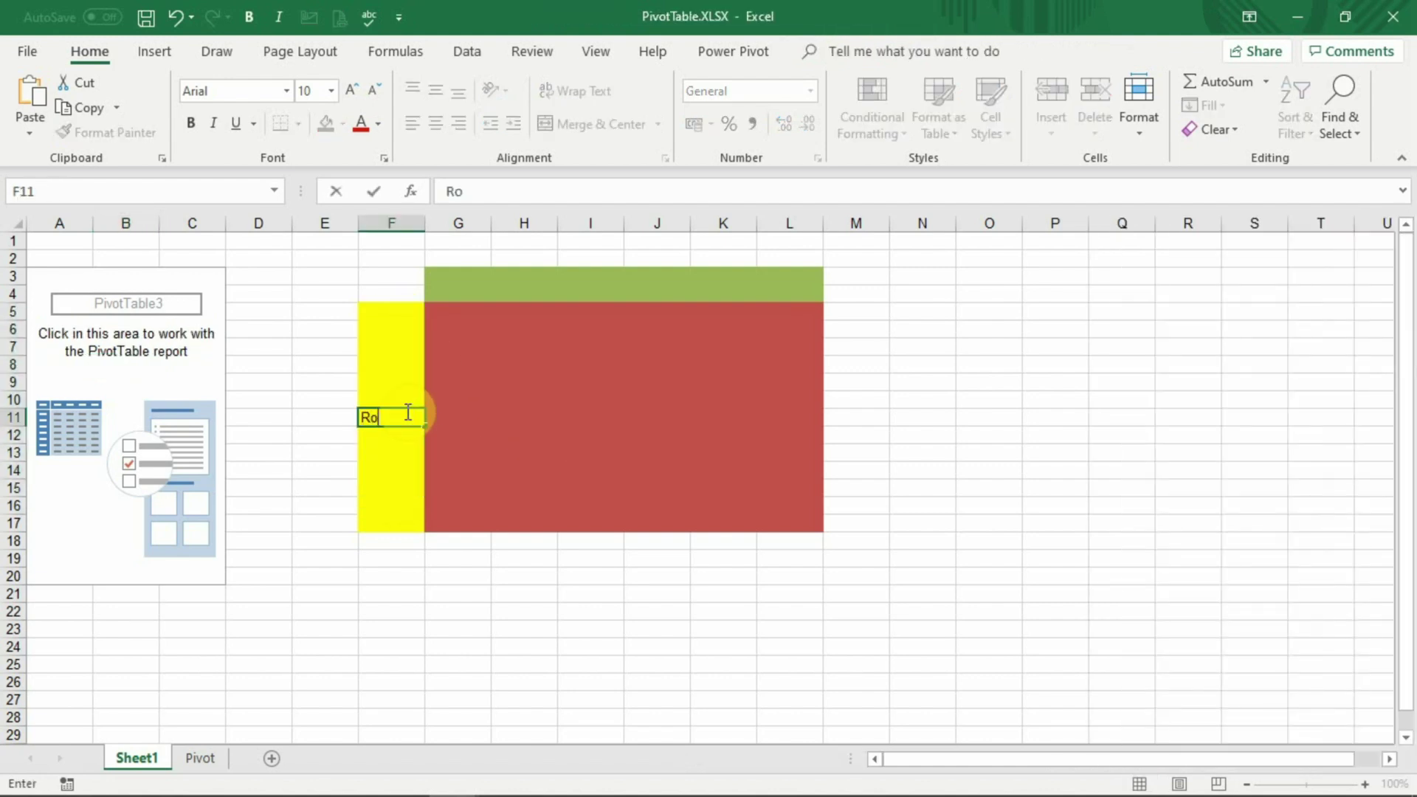
left_click(604, 292)
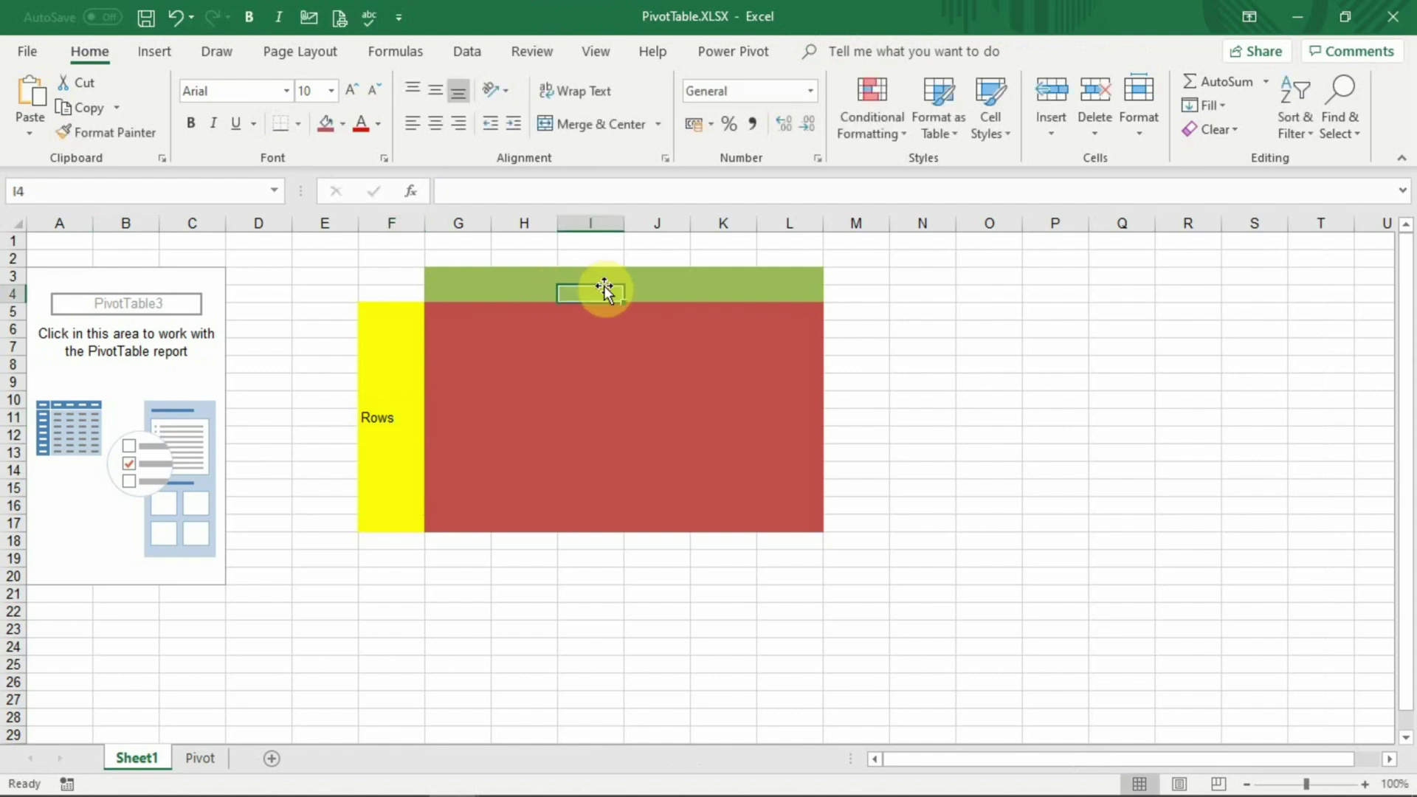
type("Columns")
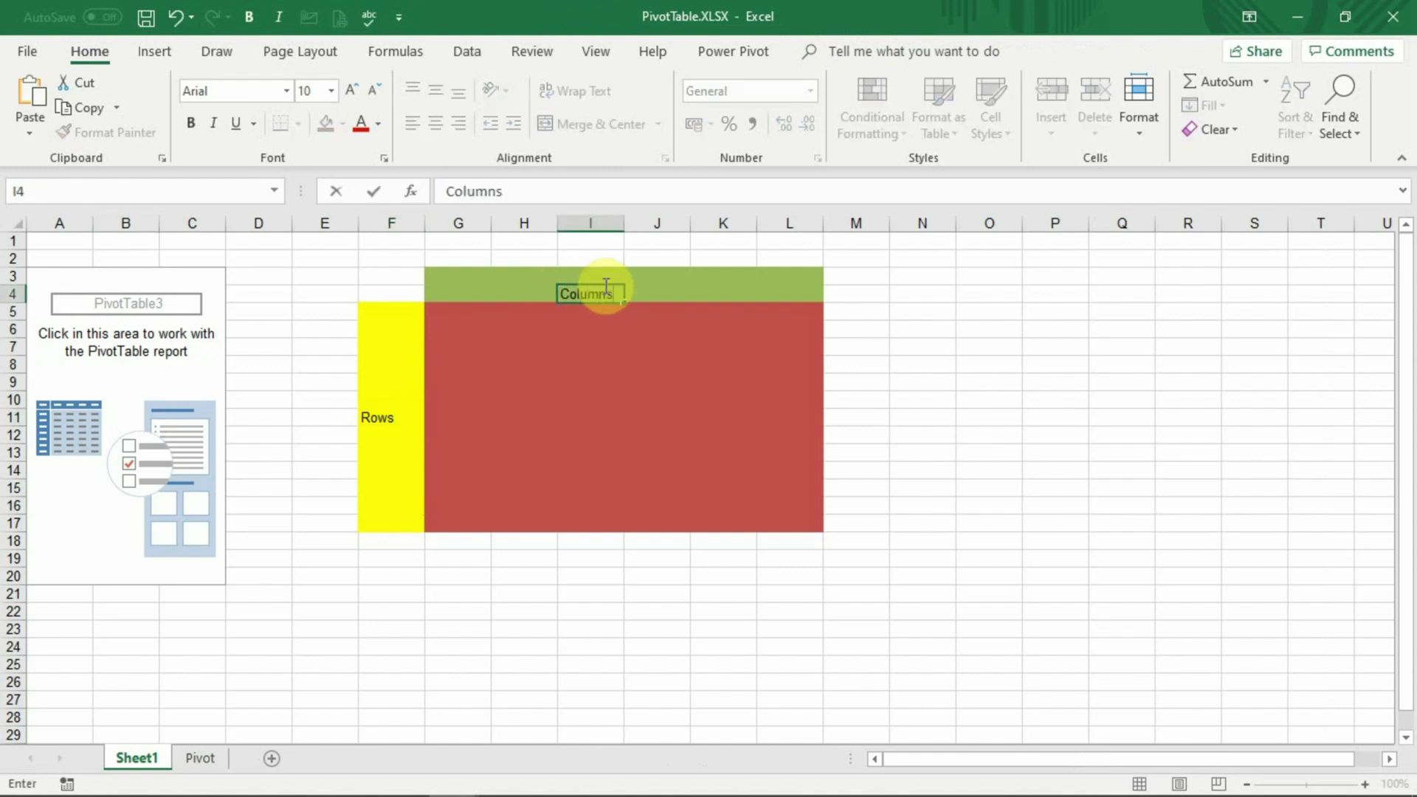
left_click(594, 402)
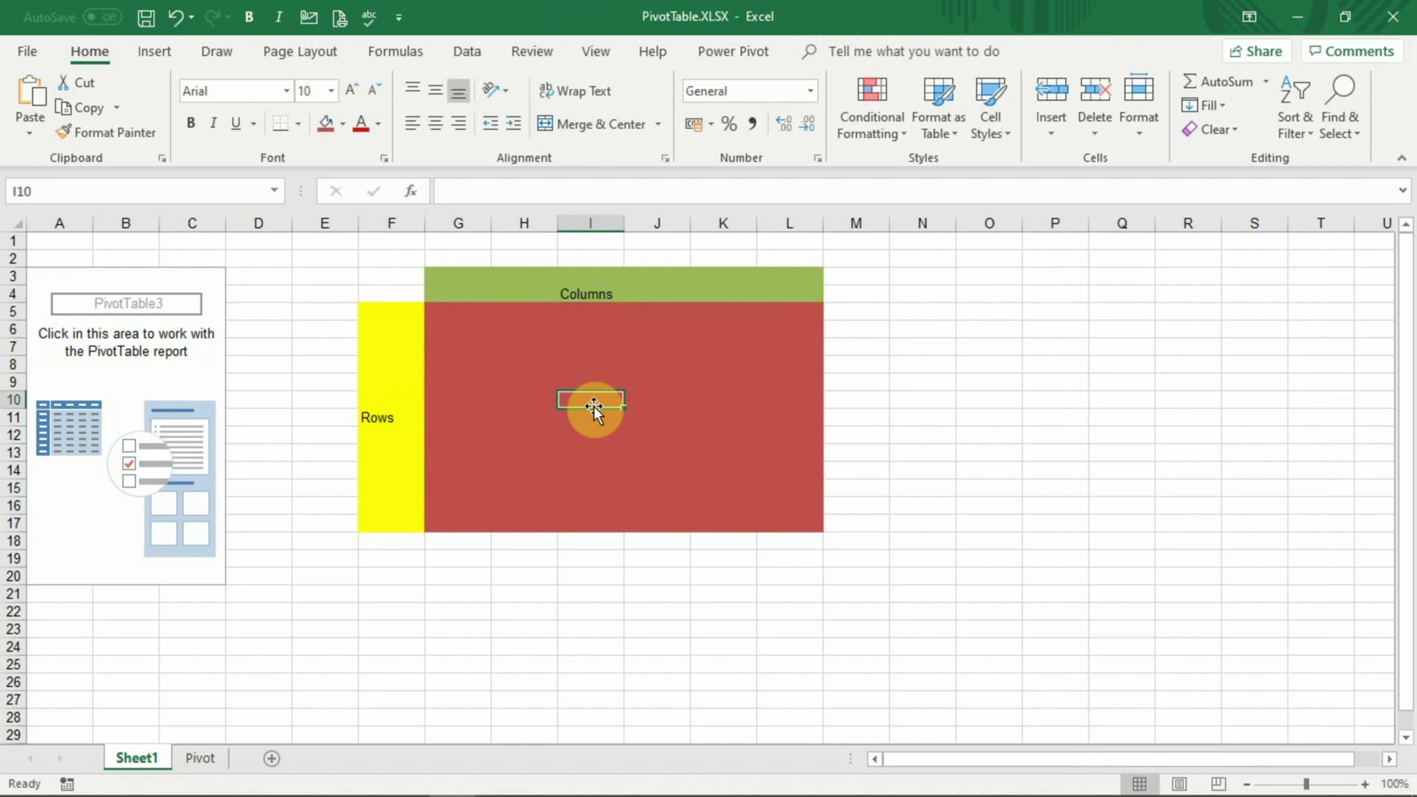
double_click(595, 407)
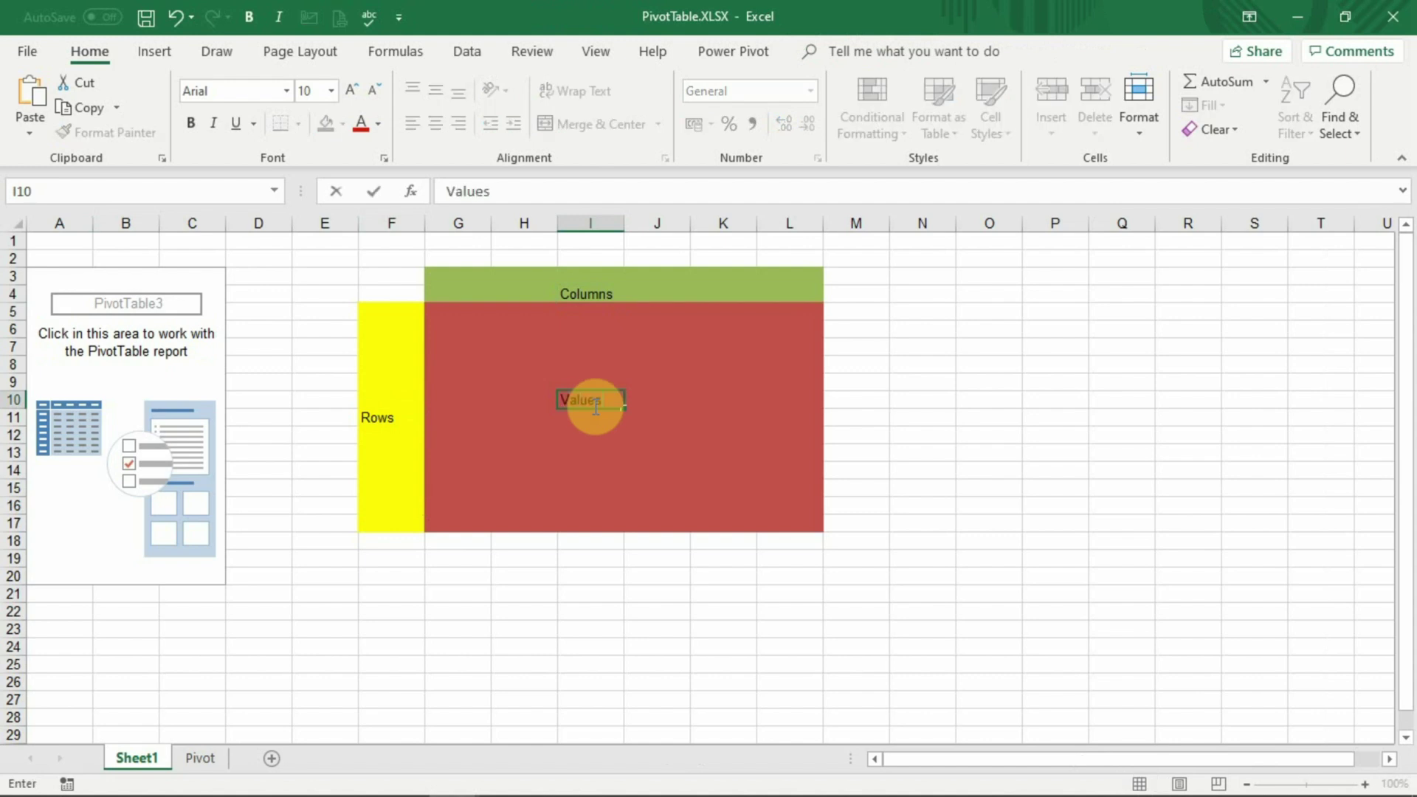
Examine how the coloured row, column and value ranges correspond to the areas of the PivotTable field list
left_click(142, 435)
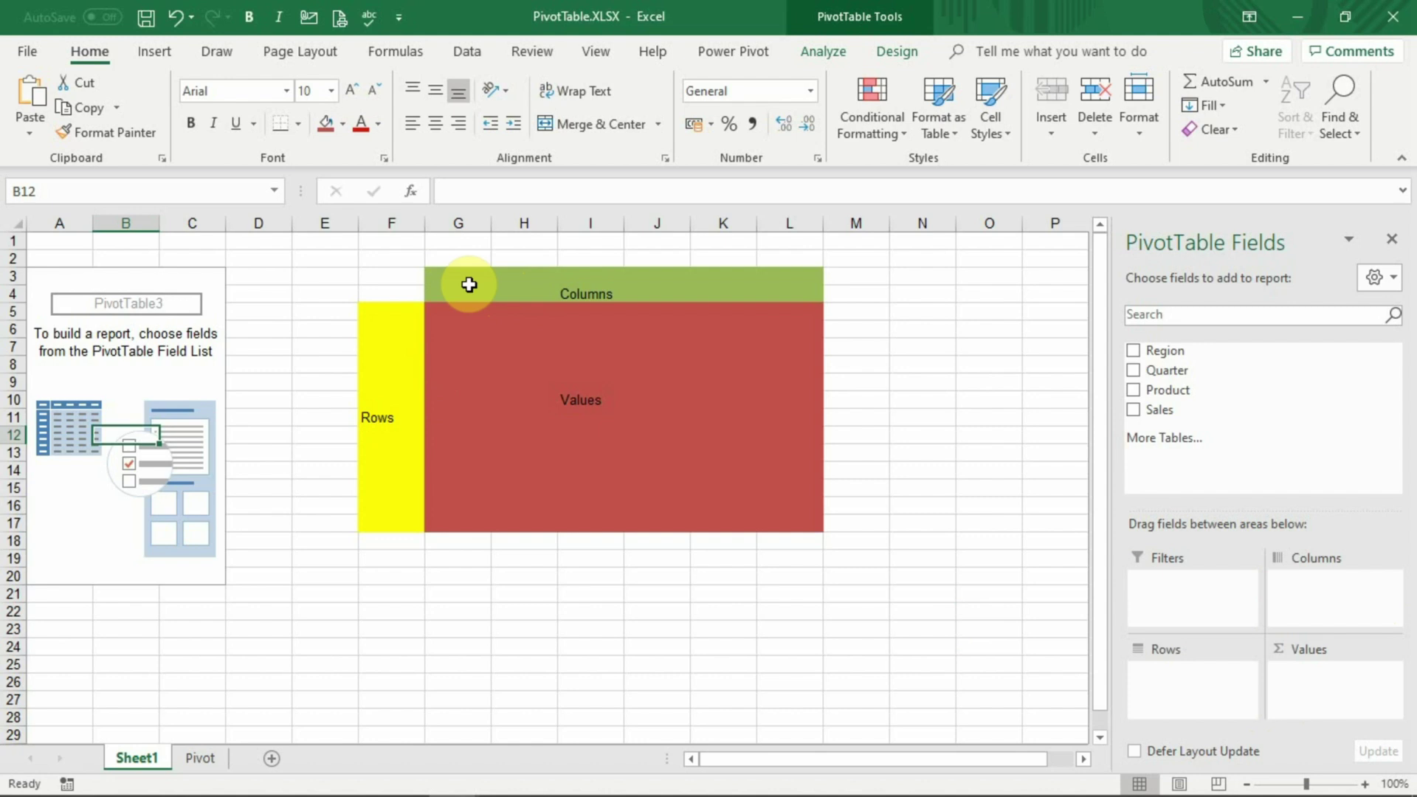
left_click_drag(415, 309, 389, 516)
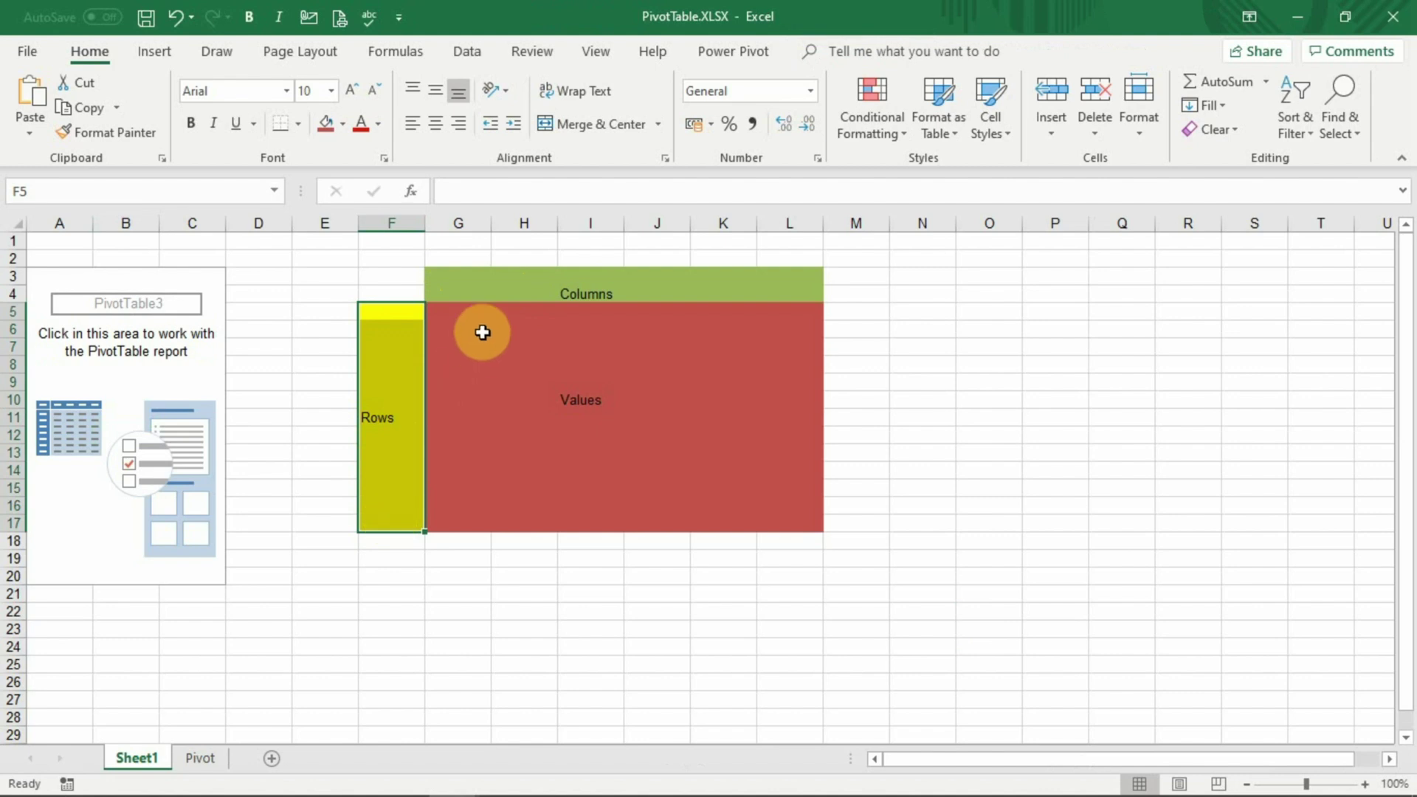
left_click(456, 294)
left_click_drag(497, 285, 794, 278)
left_click_drag(480, 310, 786, 523)
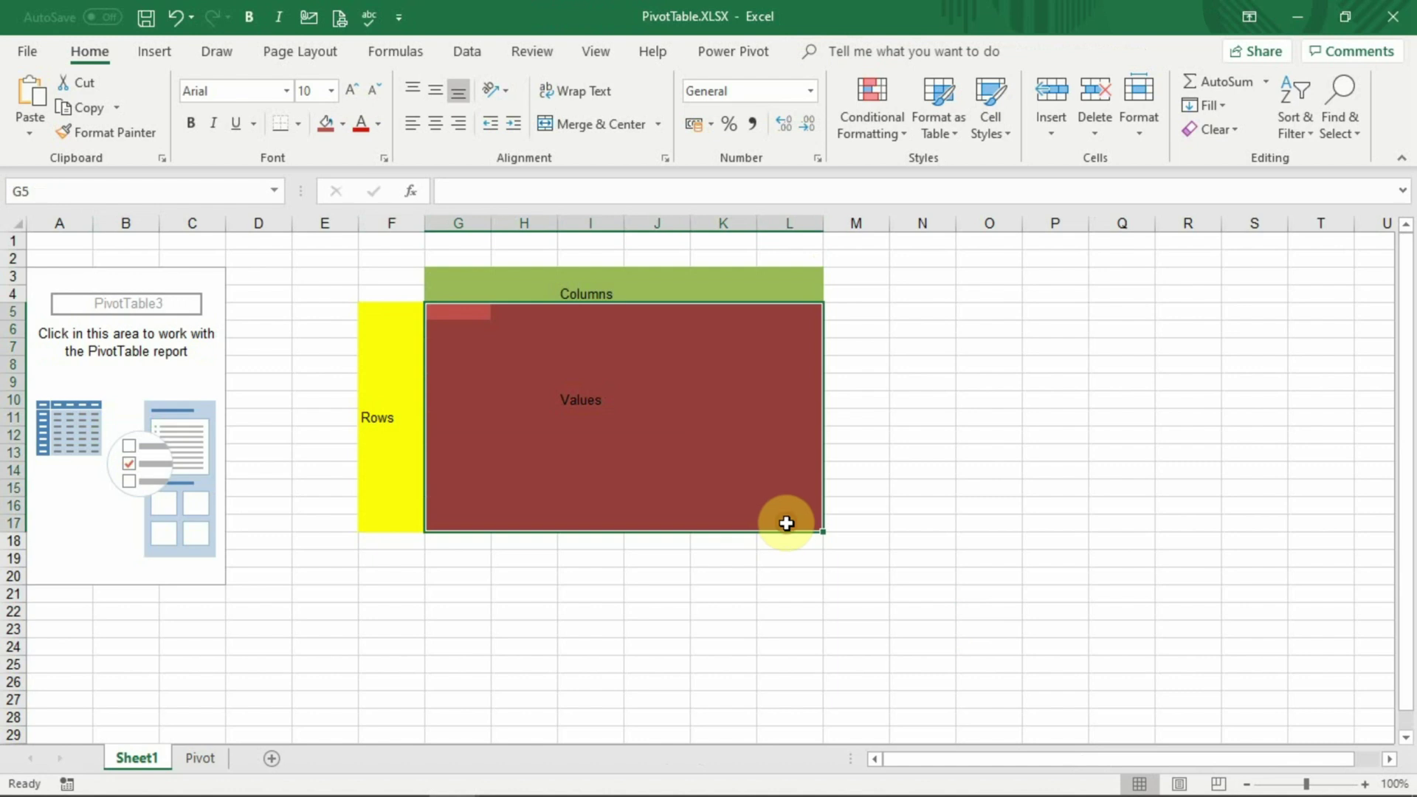
left_click(542, 381)
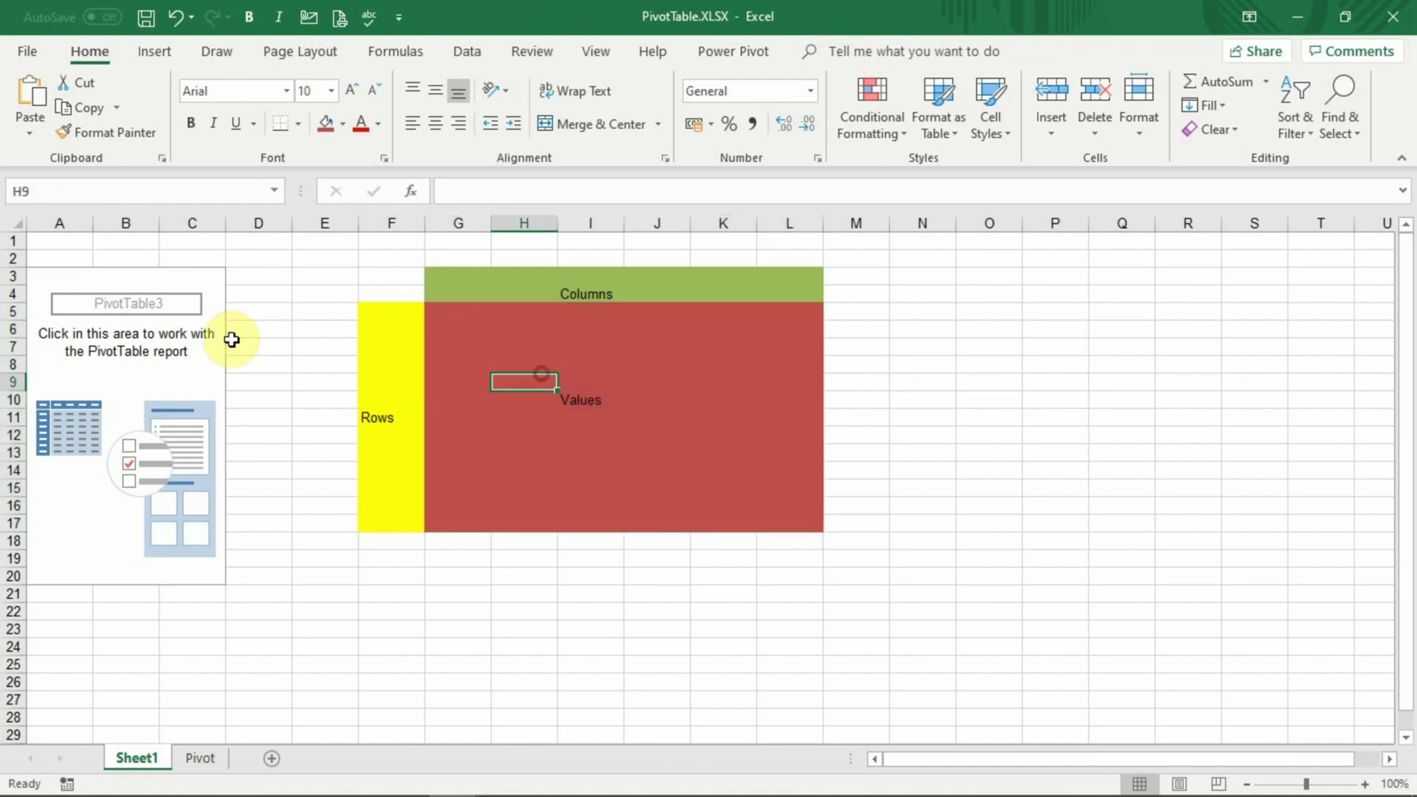
left_click(158, 348)
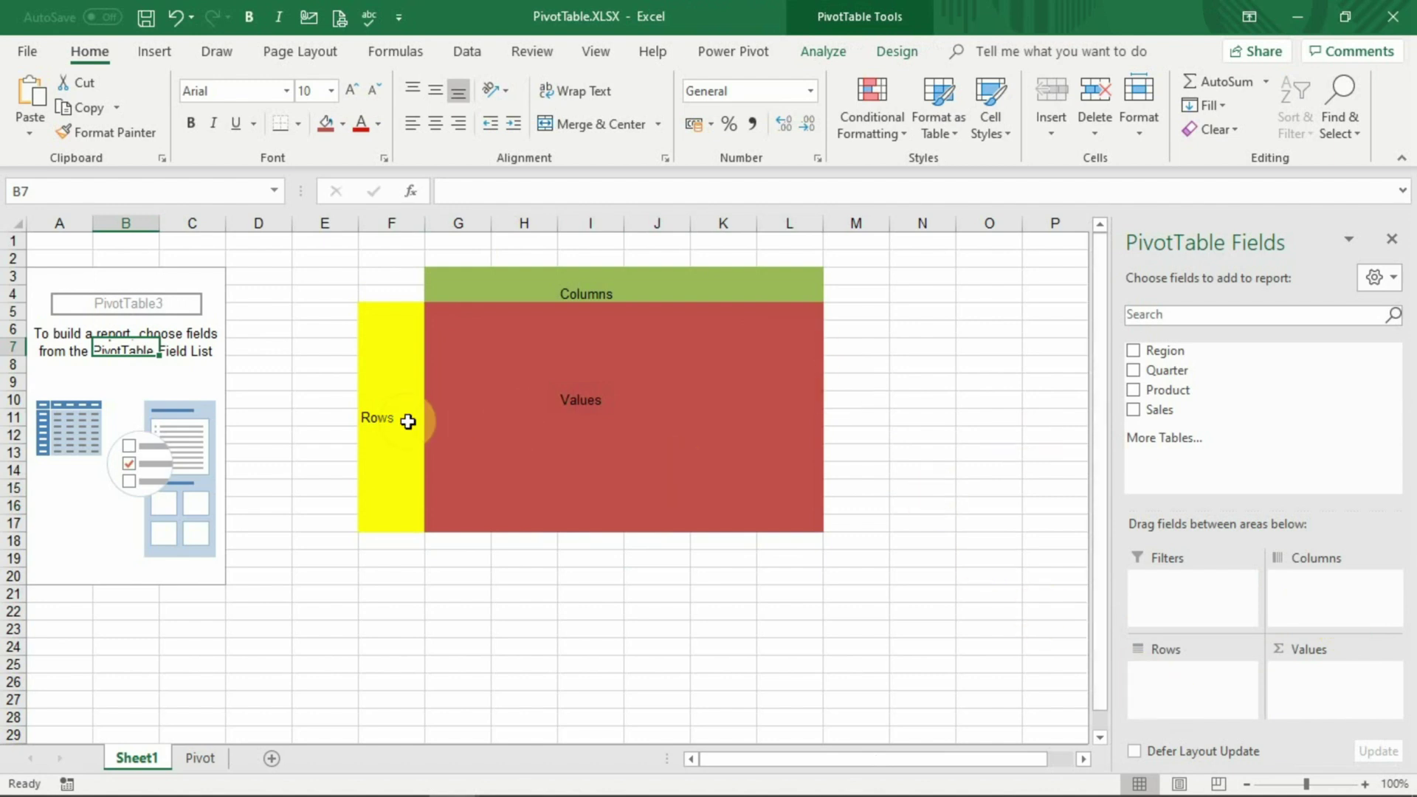
left_click(646, 422)
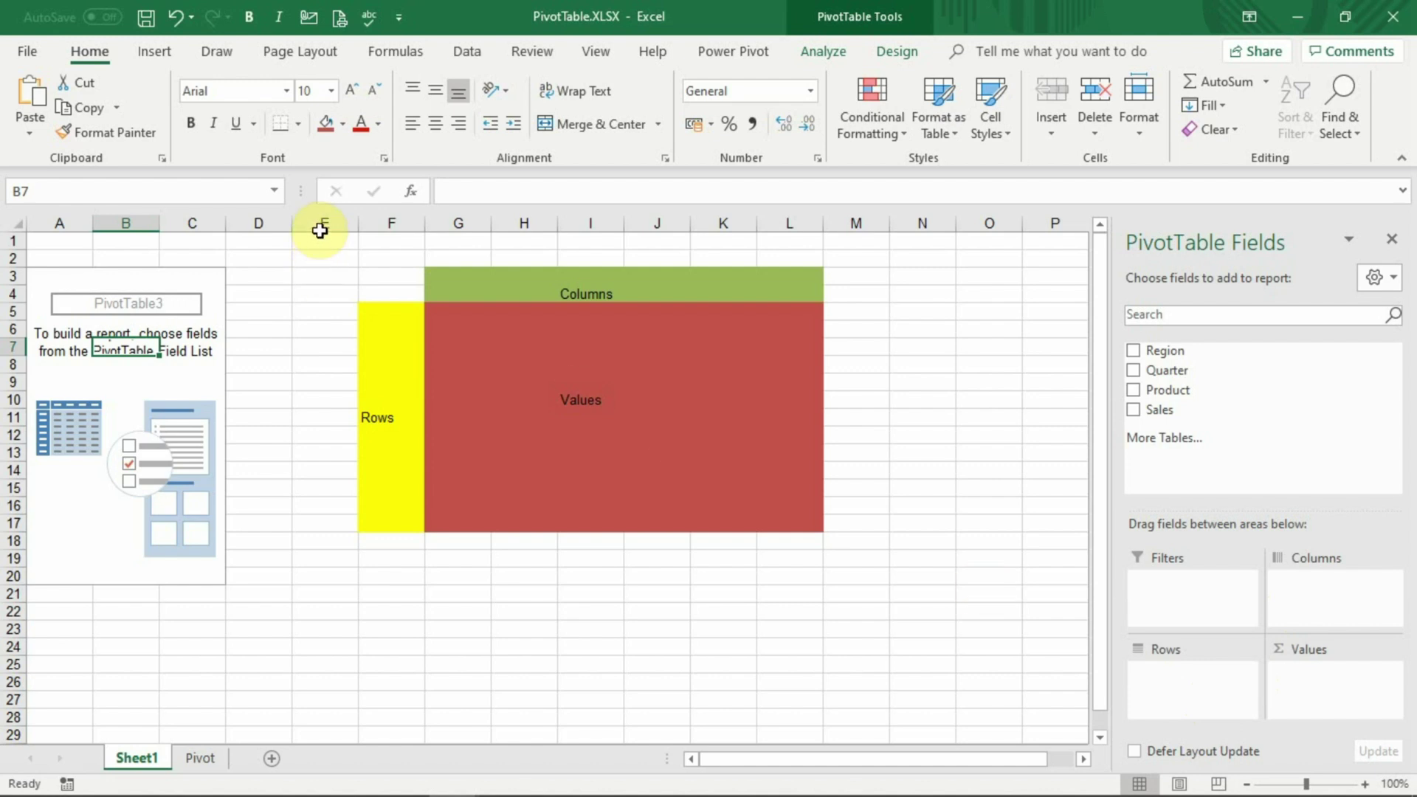
Delete columns E:M containing the coloured layout illustration
left_click_drag(318, 225, 852, 347)
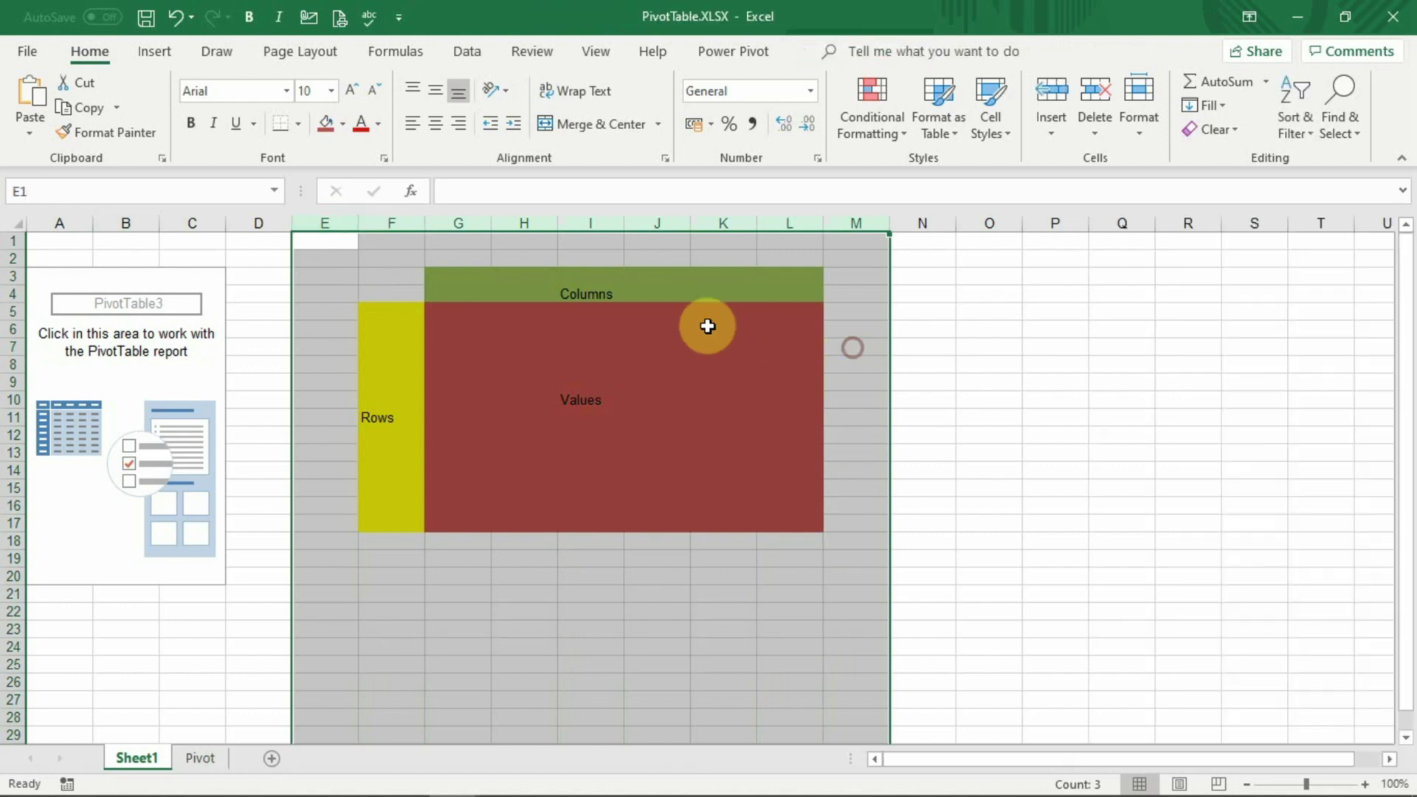
right_click(707, 327)
left_click(755, 490)
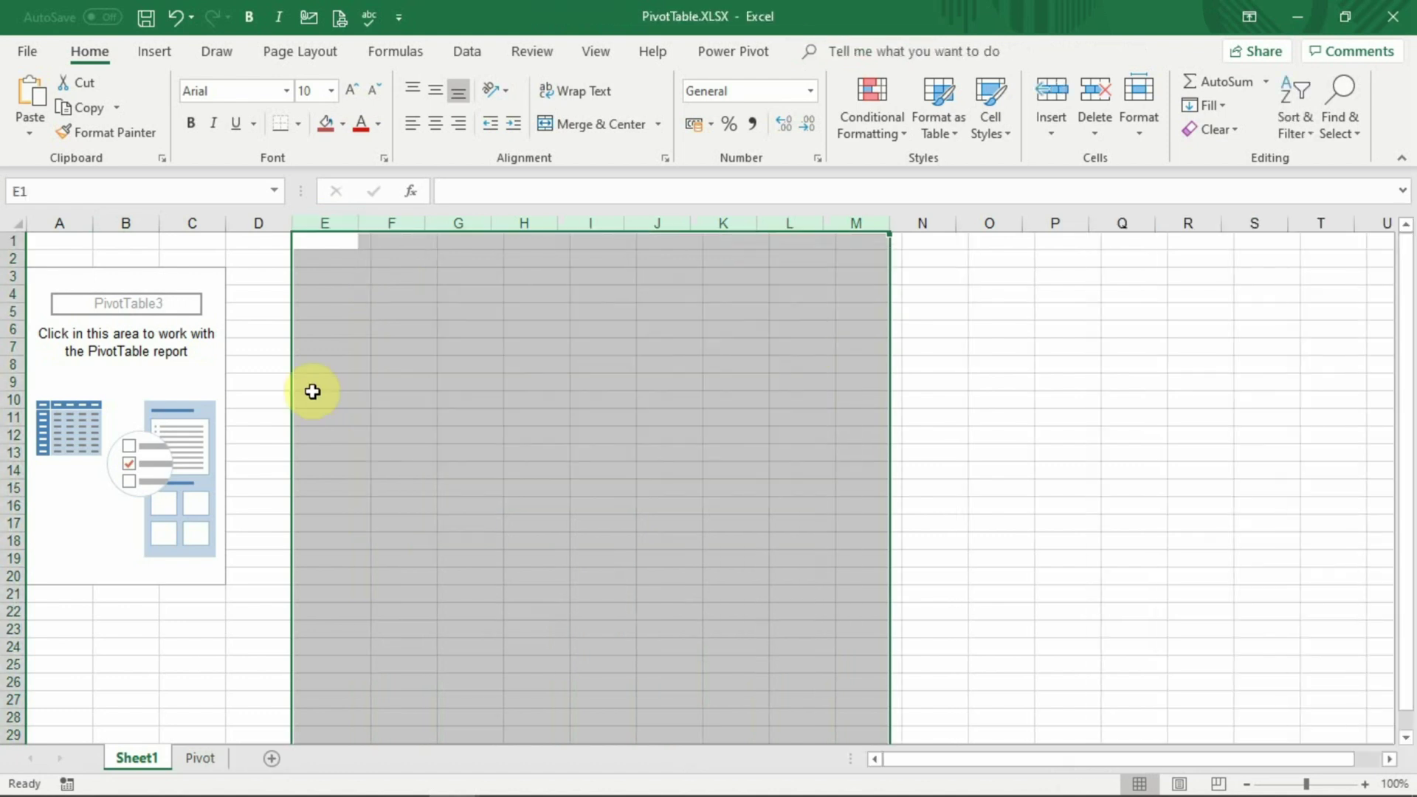
Add the Product field to the Rows area of the PivotTable
left_click(162, 363)
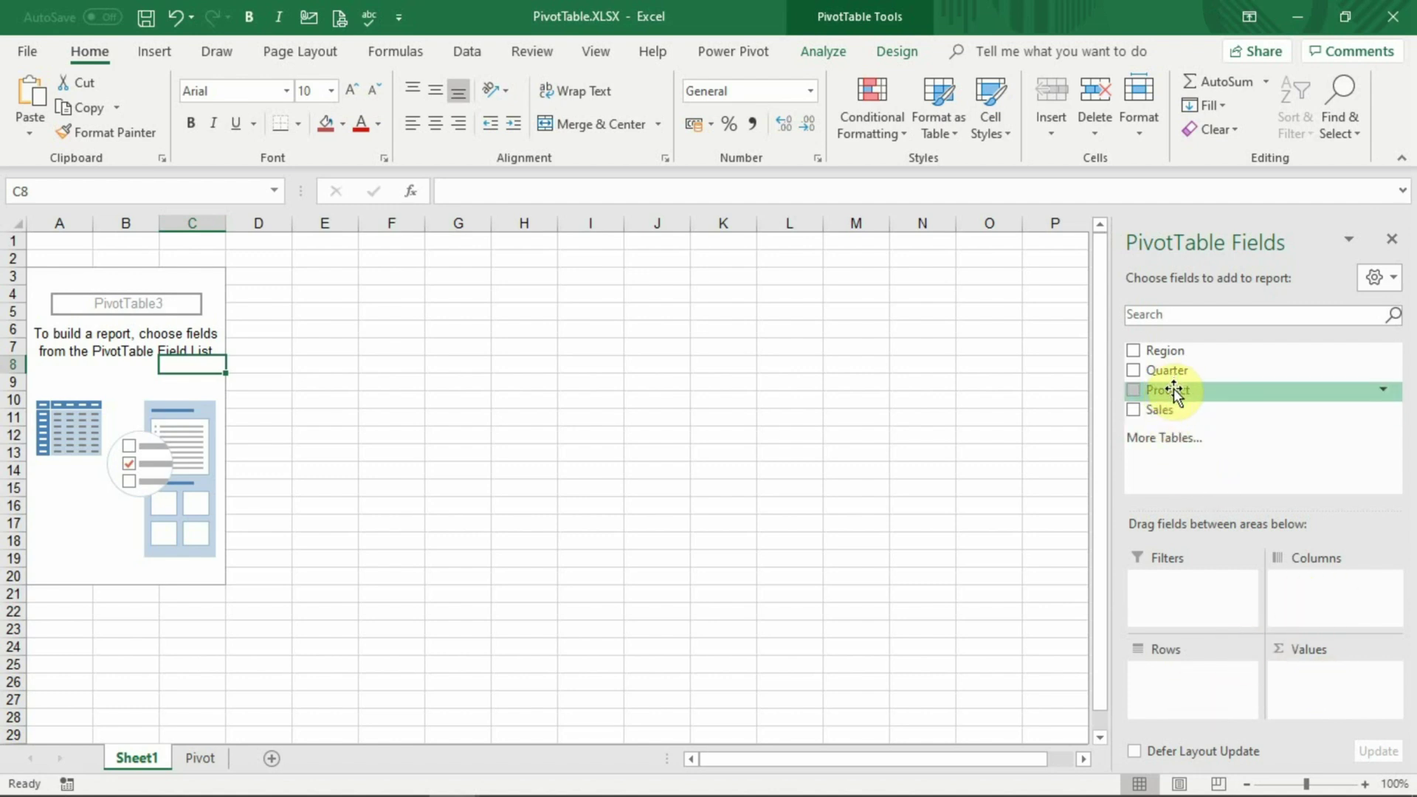
left_click_drag(1174, 390, 1190, 516)
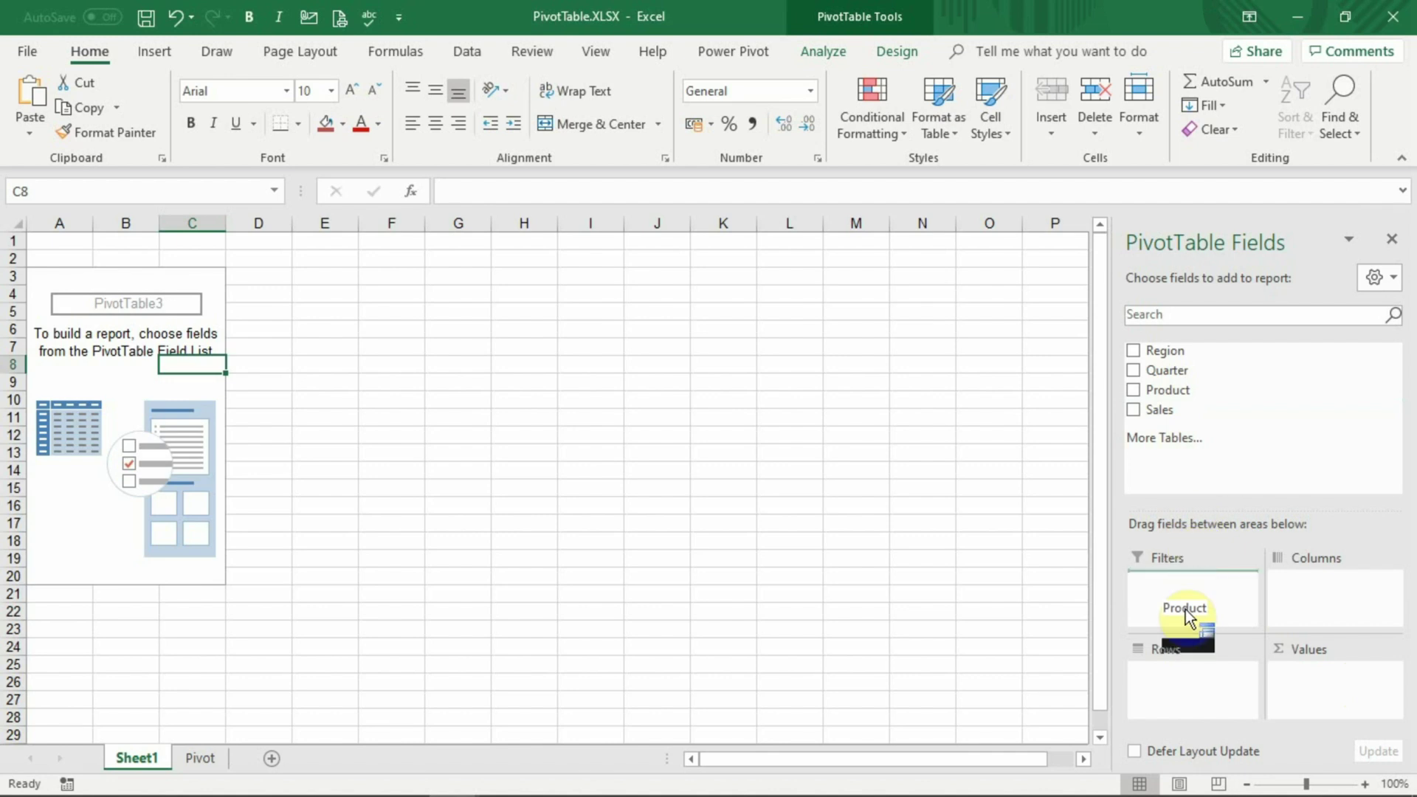
left_click_drag(1178, 684, 1175, 685)
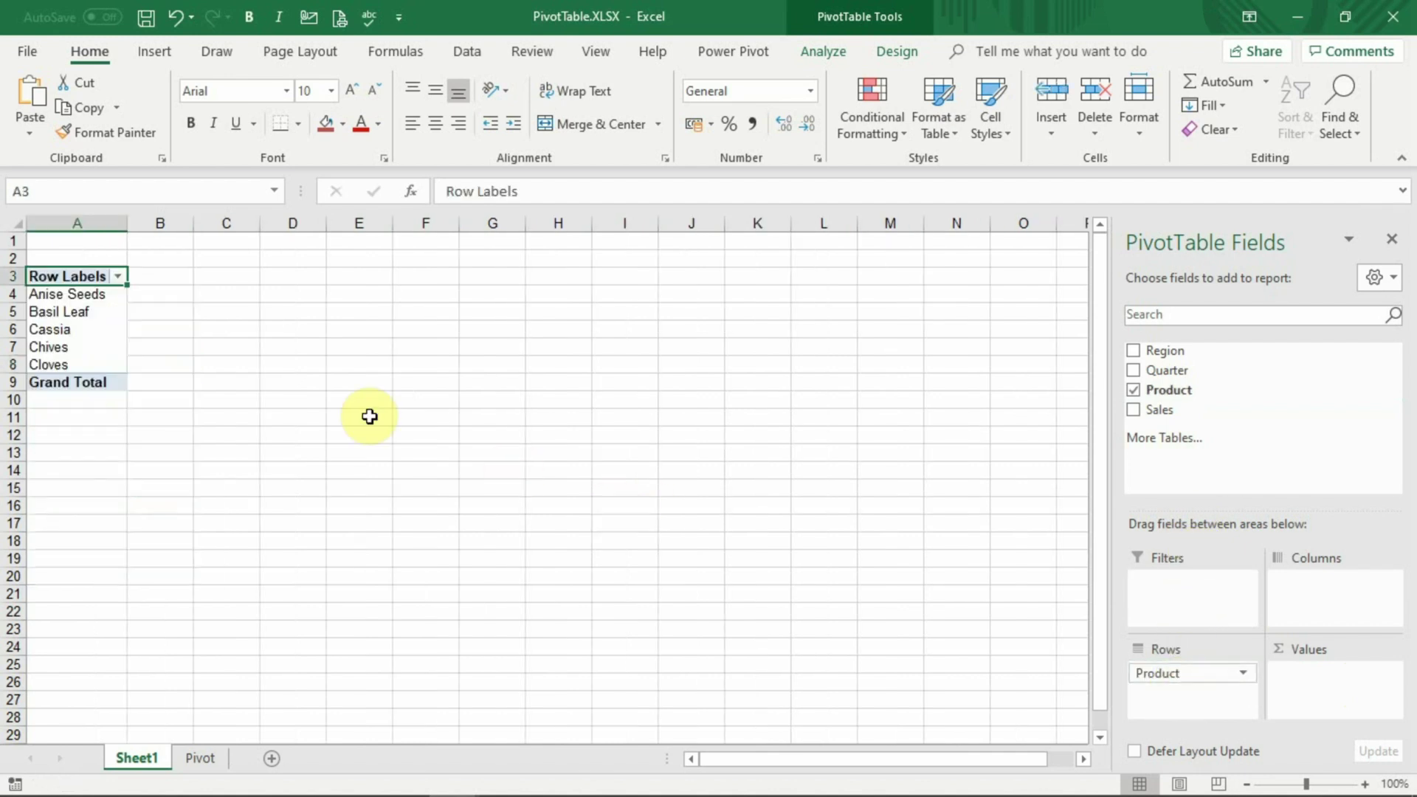
scroll(466, 237, "up", 10, "ctrl")
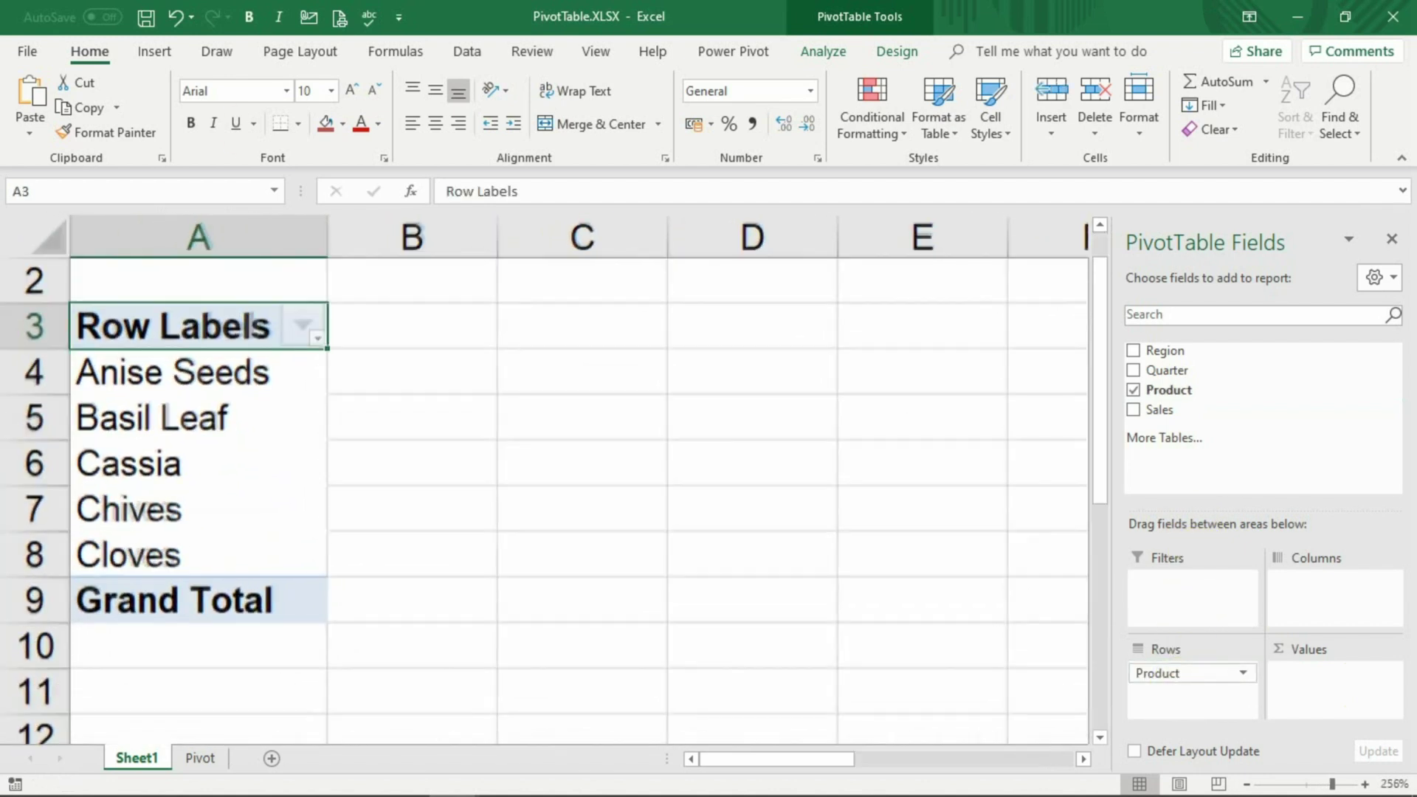
left_click_drag(498, 237, 550, 254)
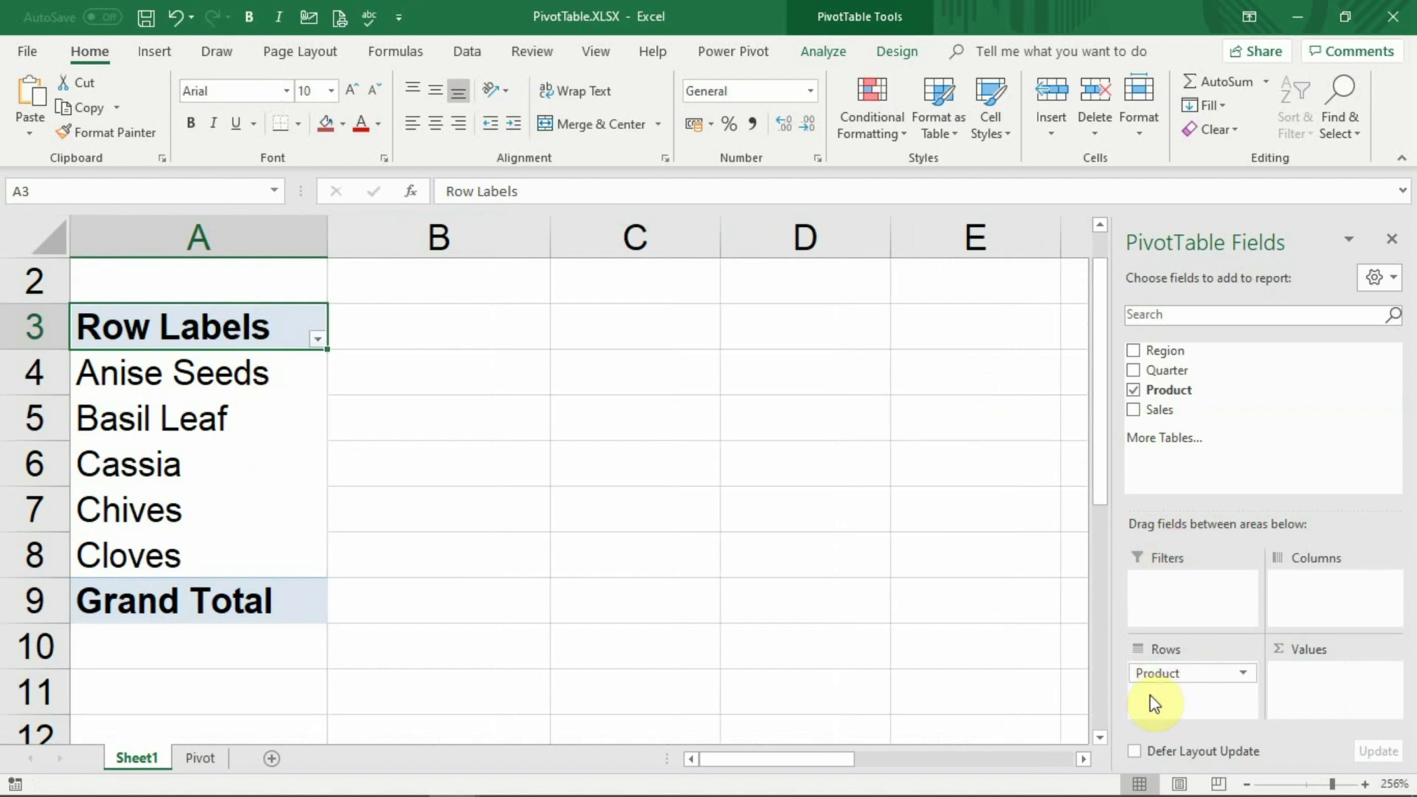
Move the Product field to the Columns area and back to the Rows area
left_click_drag(1158, 679, 1310, 591)
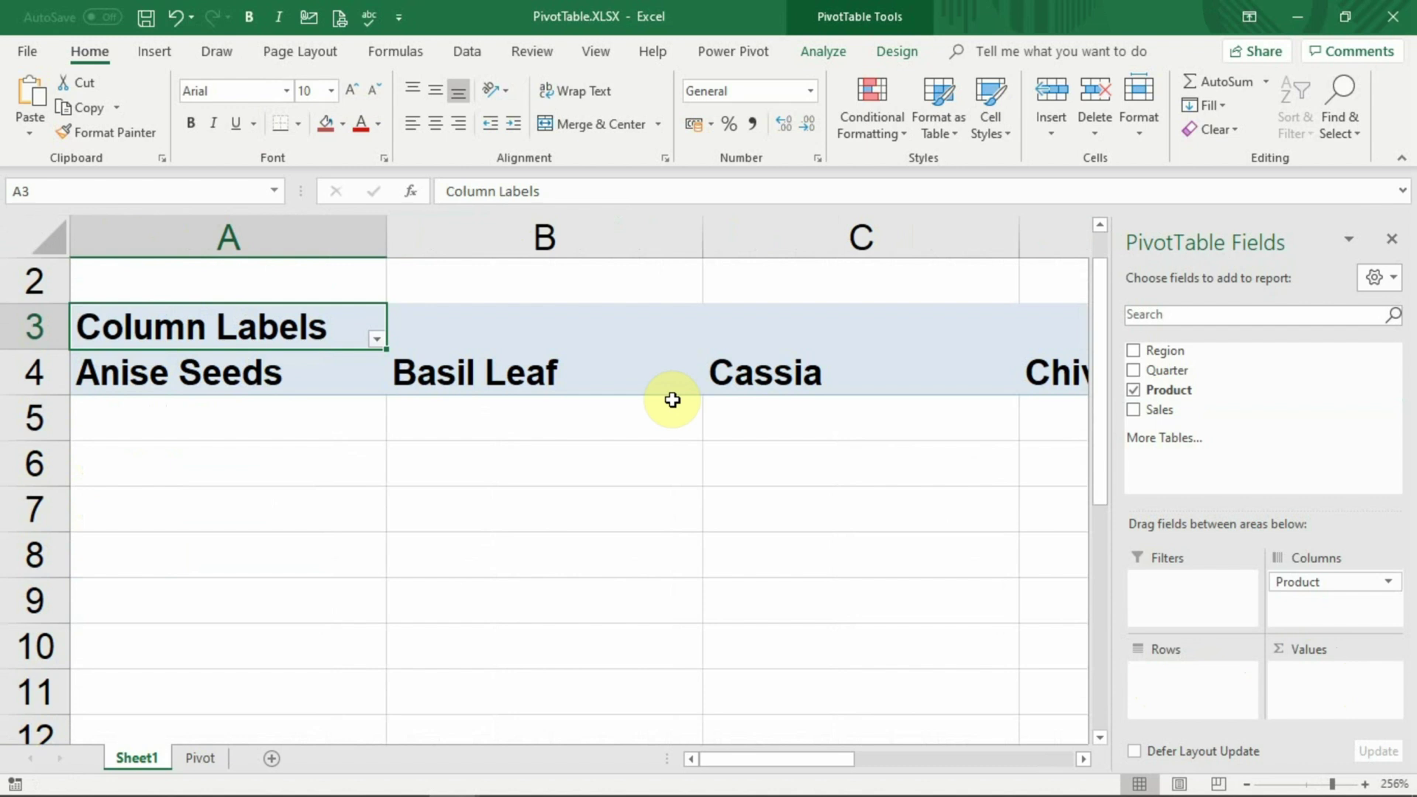
scroll(672, 400, "down", 6, "ctrl")
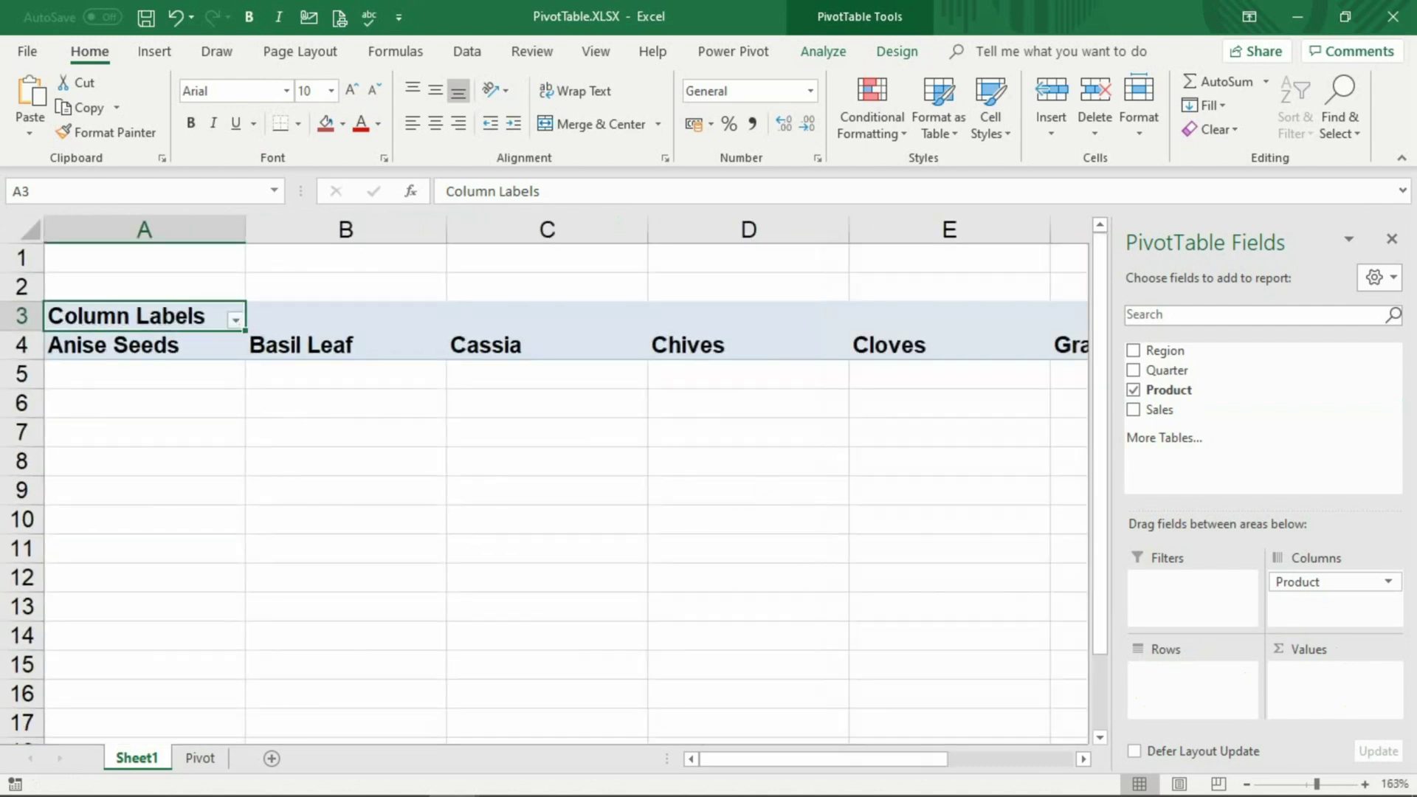
scroll(672, 400, "down", 1, "ctrl")
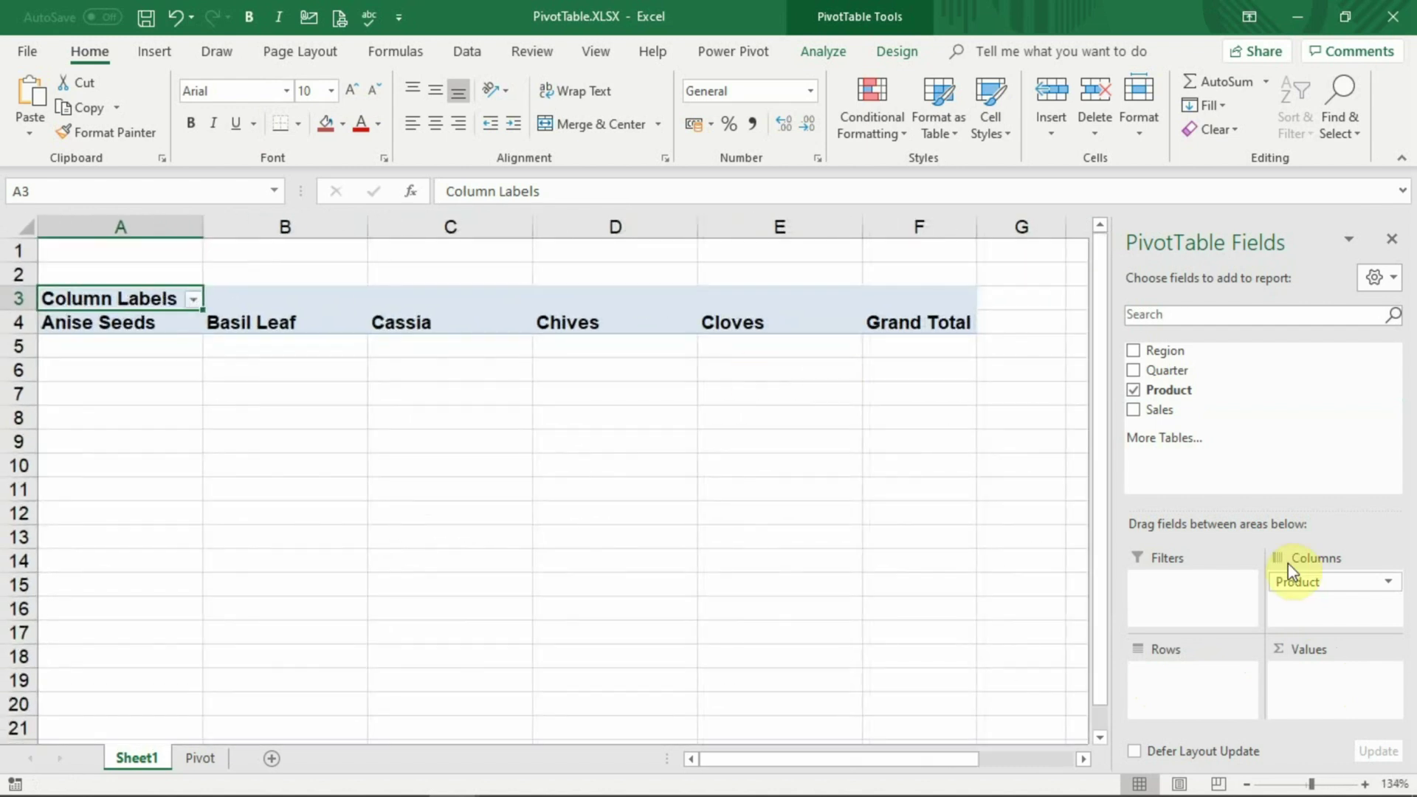
left_click_drag(1318, 583, 1175, 698)
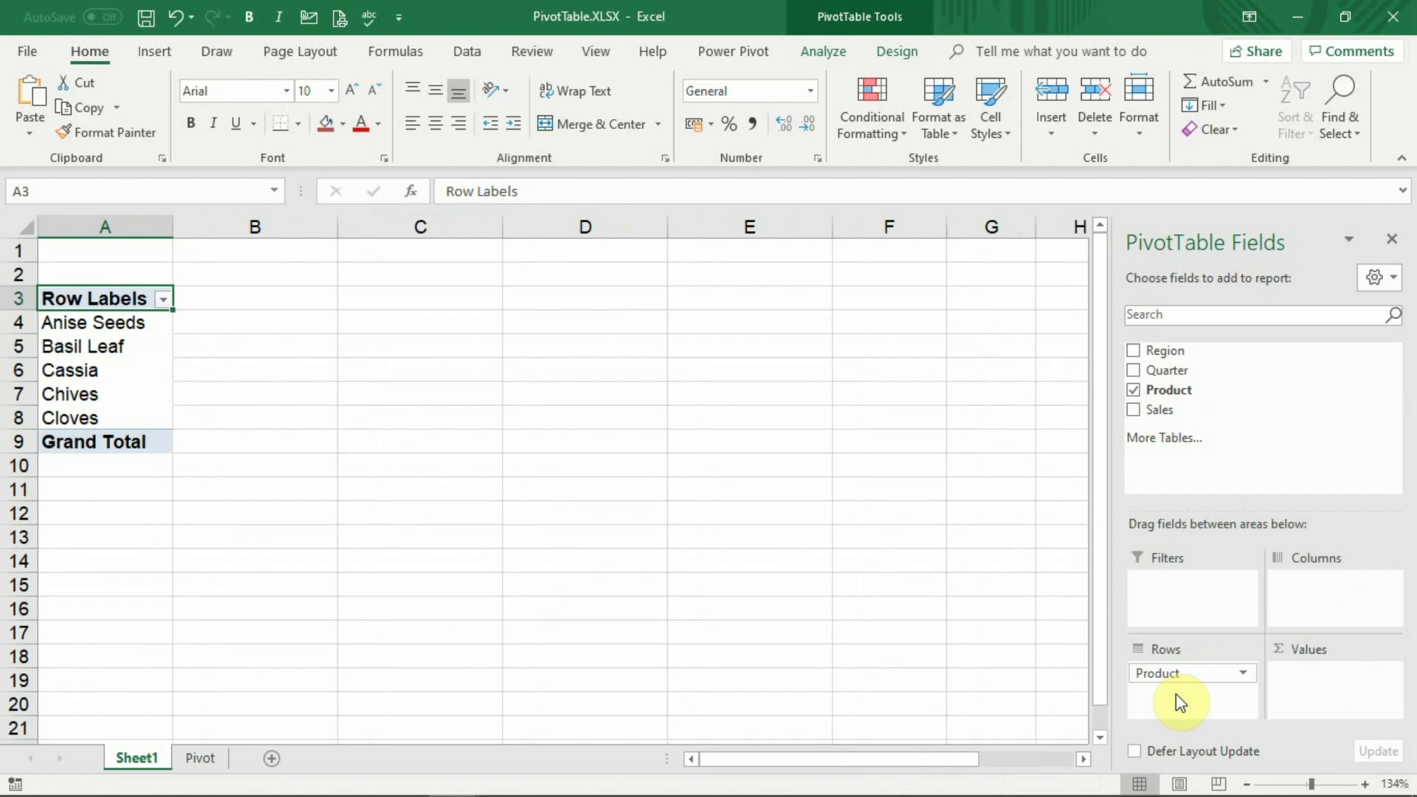
Add the Sales field to the Values area and the Quarter field to the Columns area
left_click_drag(1158, 413, 1333, 693)
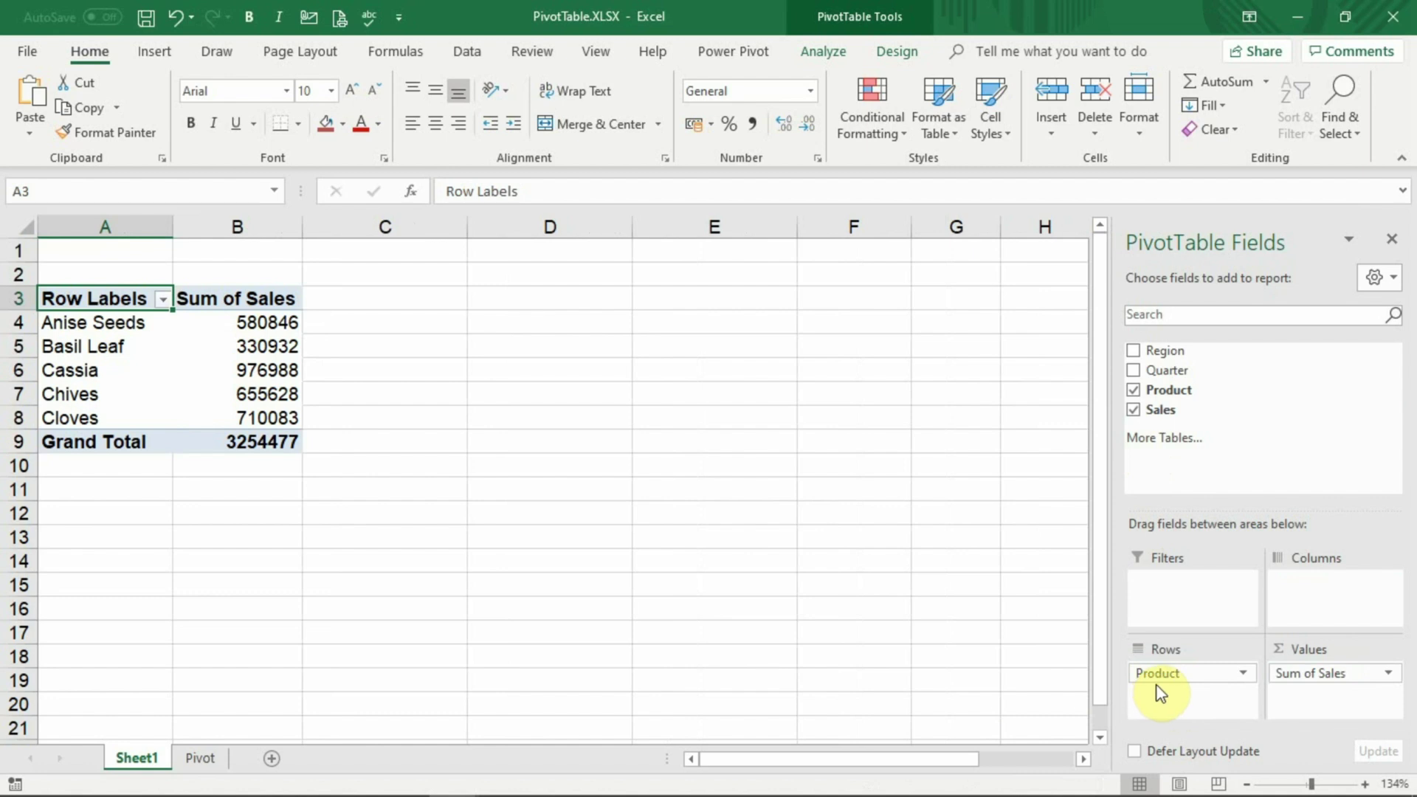
left_click_drag(1161, 677, 1214, 691)
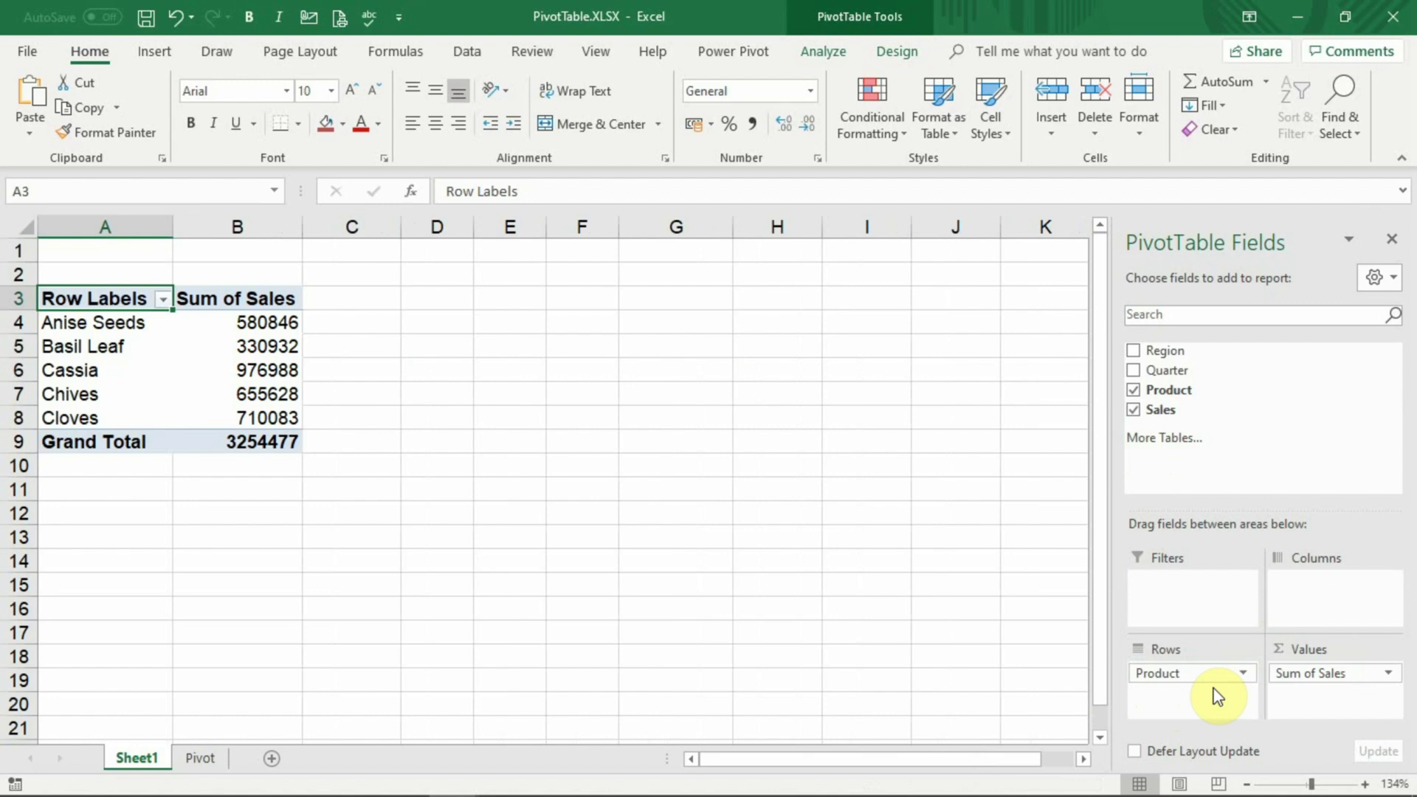
left_click_drag(1165, 380, 1316, 591)
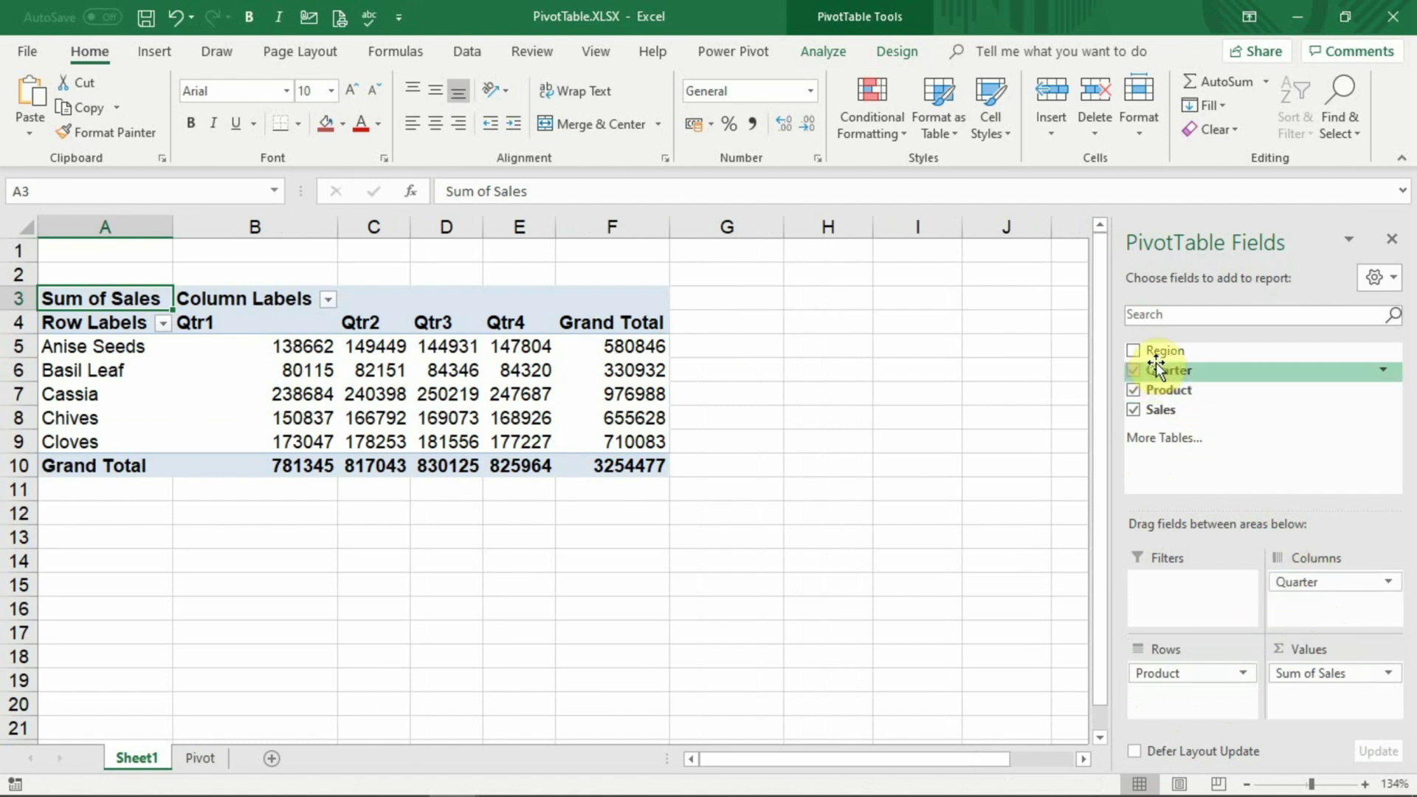
Try the Region field beneath Product in the Rows area and restore Rows to Product only
left_click_drag(1157, 361, 1181, 692)
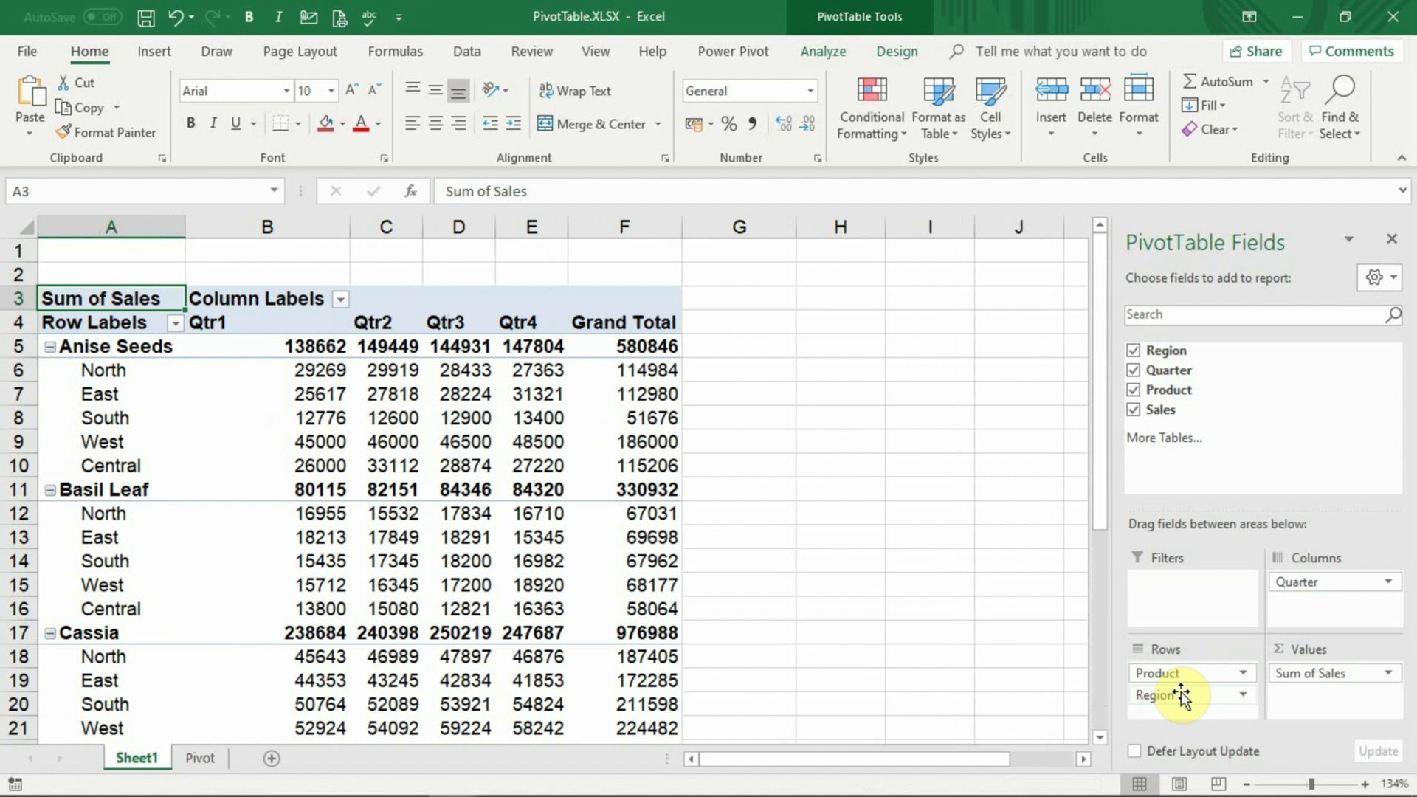
left_click_drag(1180, 699, 950, 643)
left_click_drag(1181, 683, 1019, 635)
left_click_drag(1168, 386, 1161, 682)
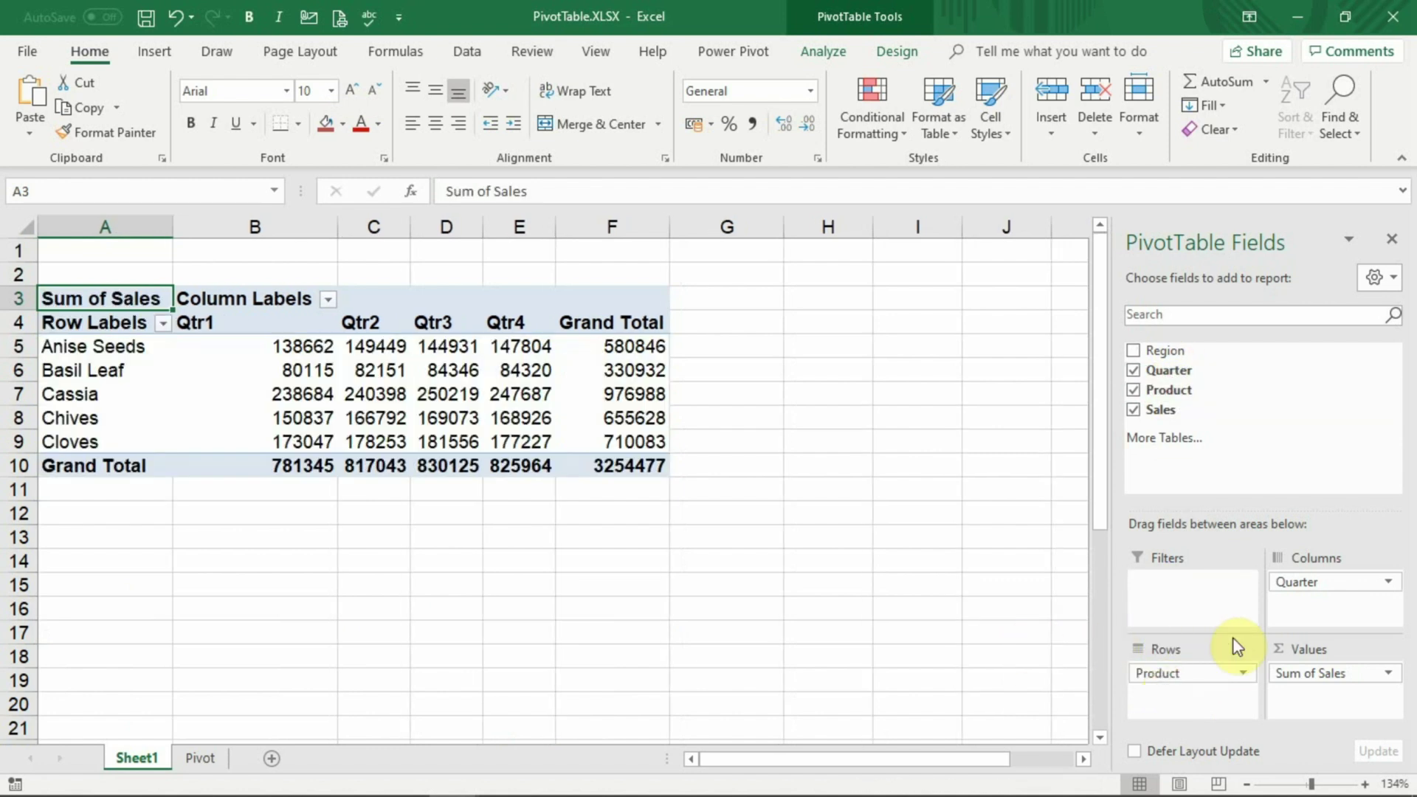
Change the Sales value field's summary calculation to Average
left_click(1391, 674)
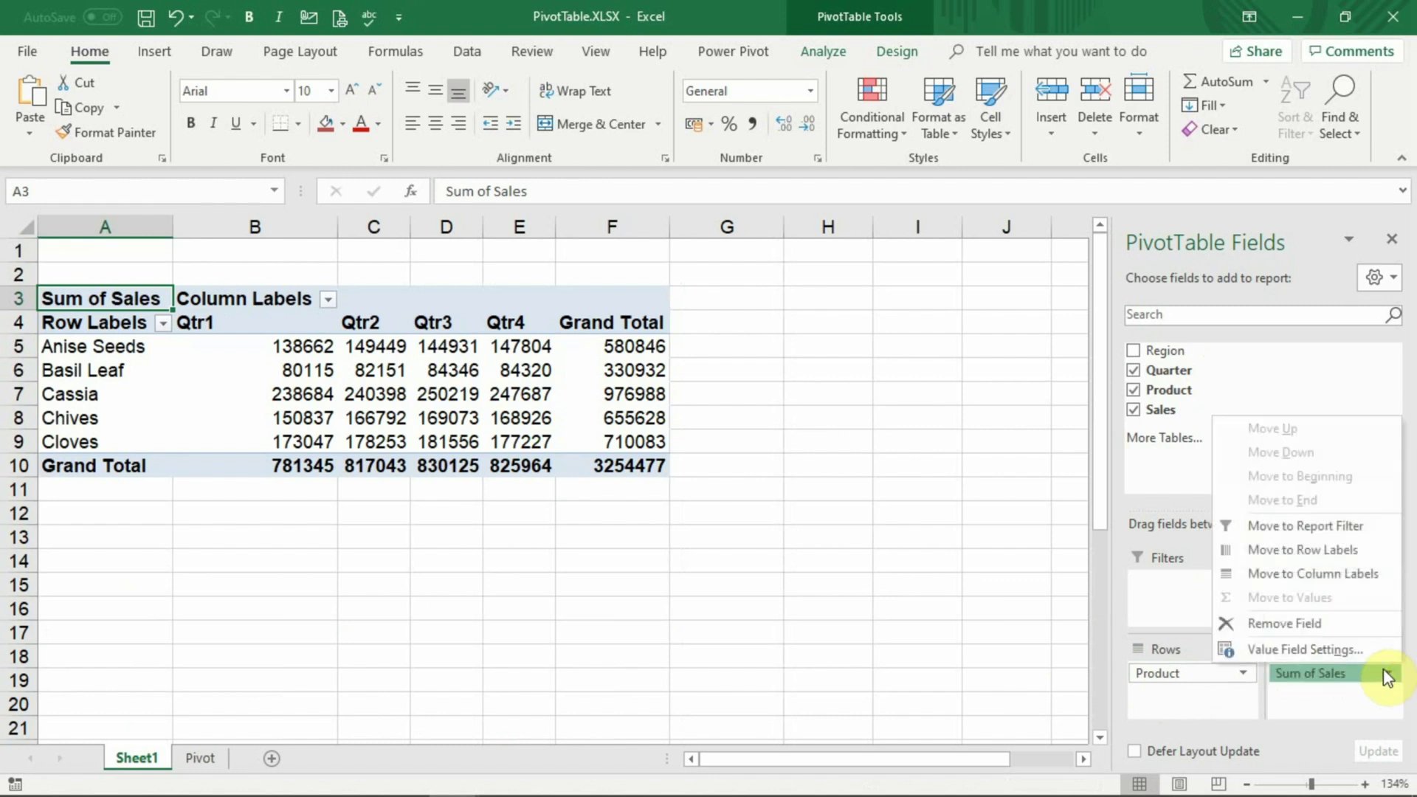
left_click(1359, 649)
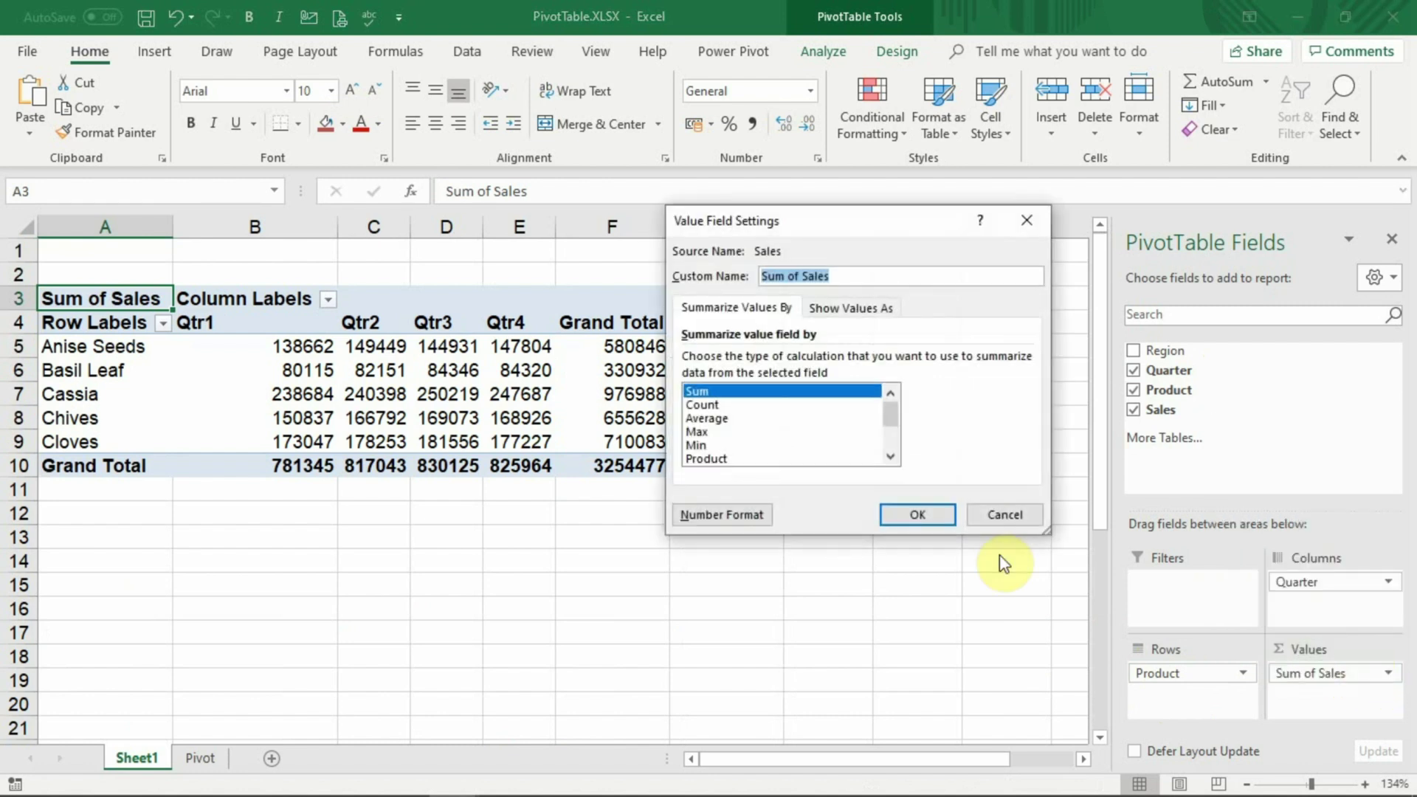
left_click(725, 422)
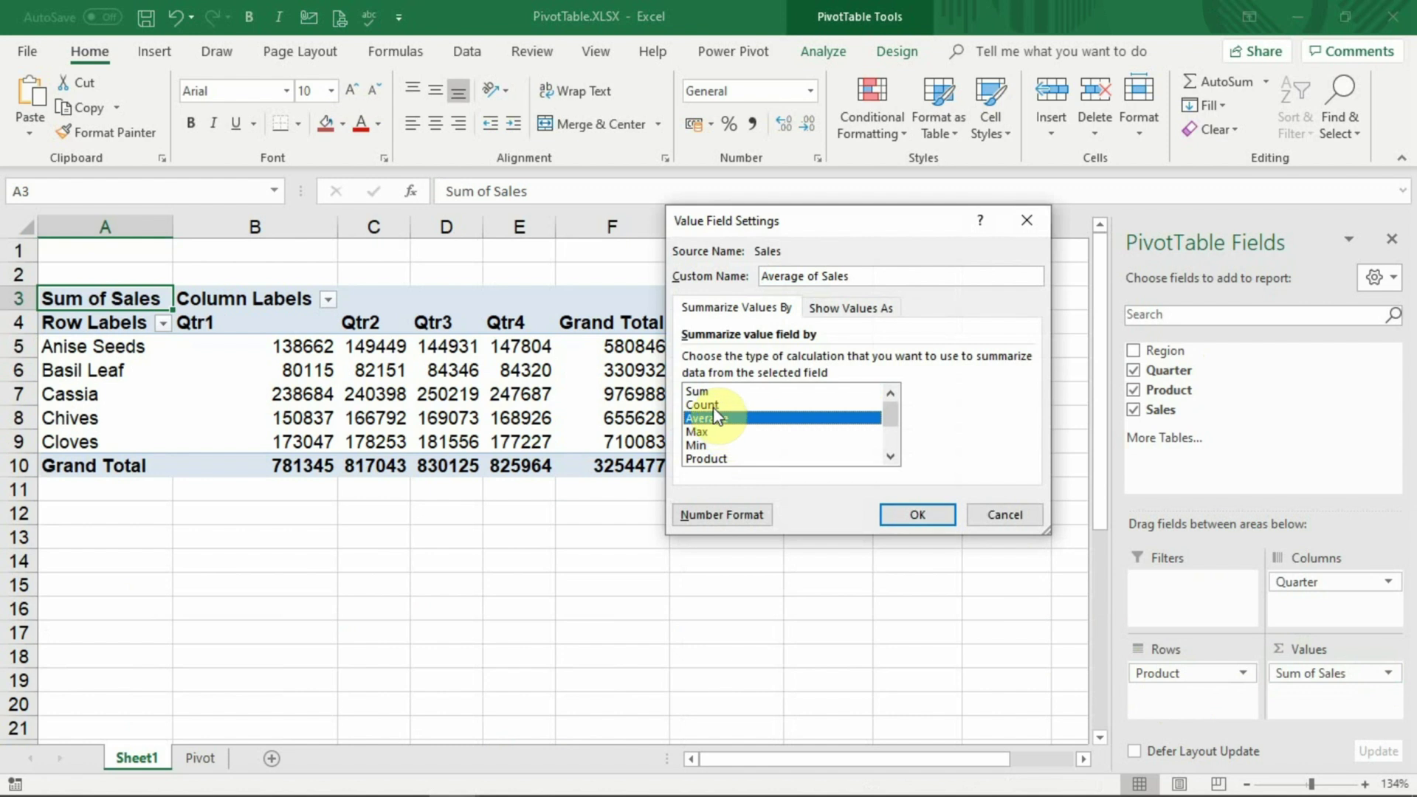
left_click(713, 406)
left_click(703, 392)
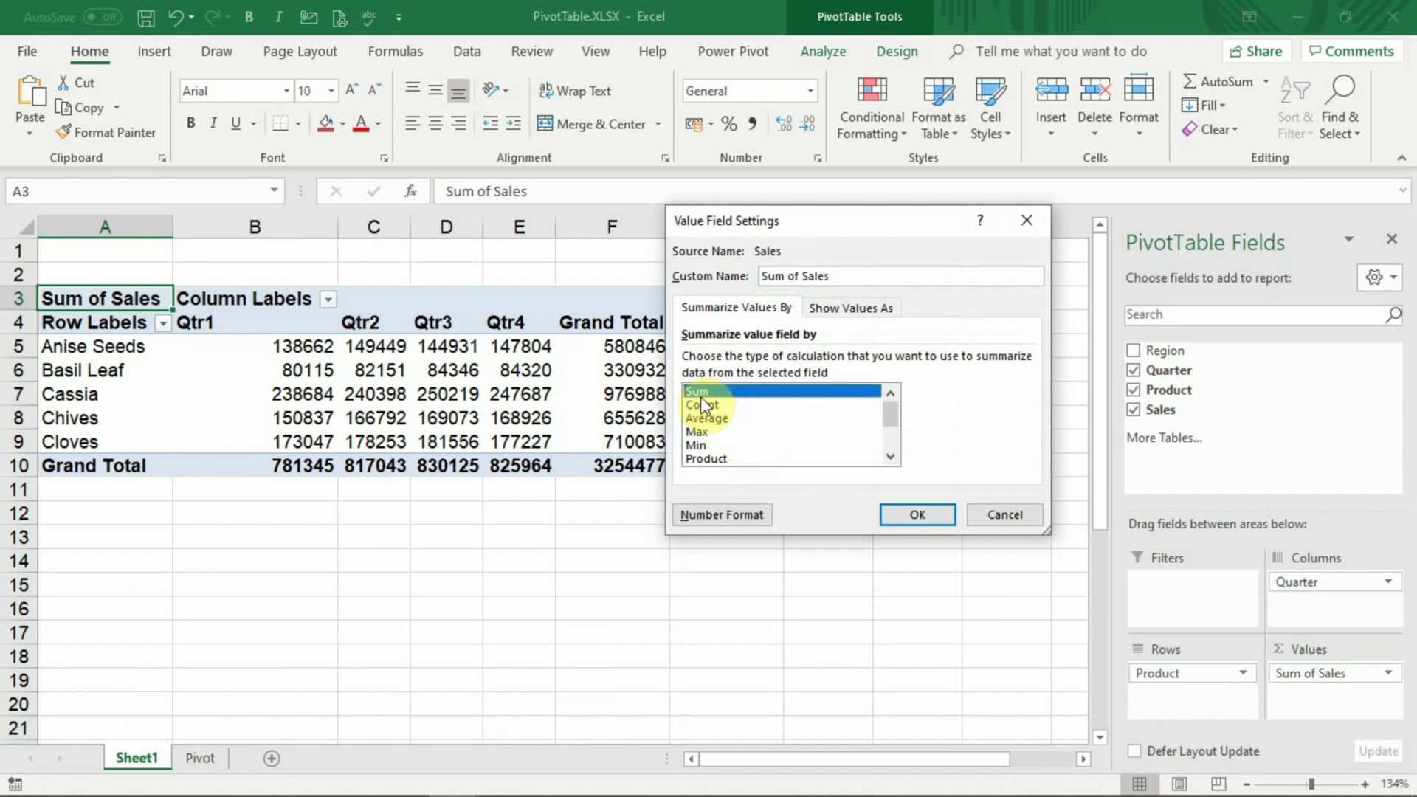
left_click(710, 419)
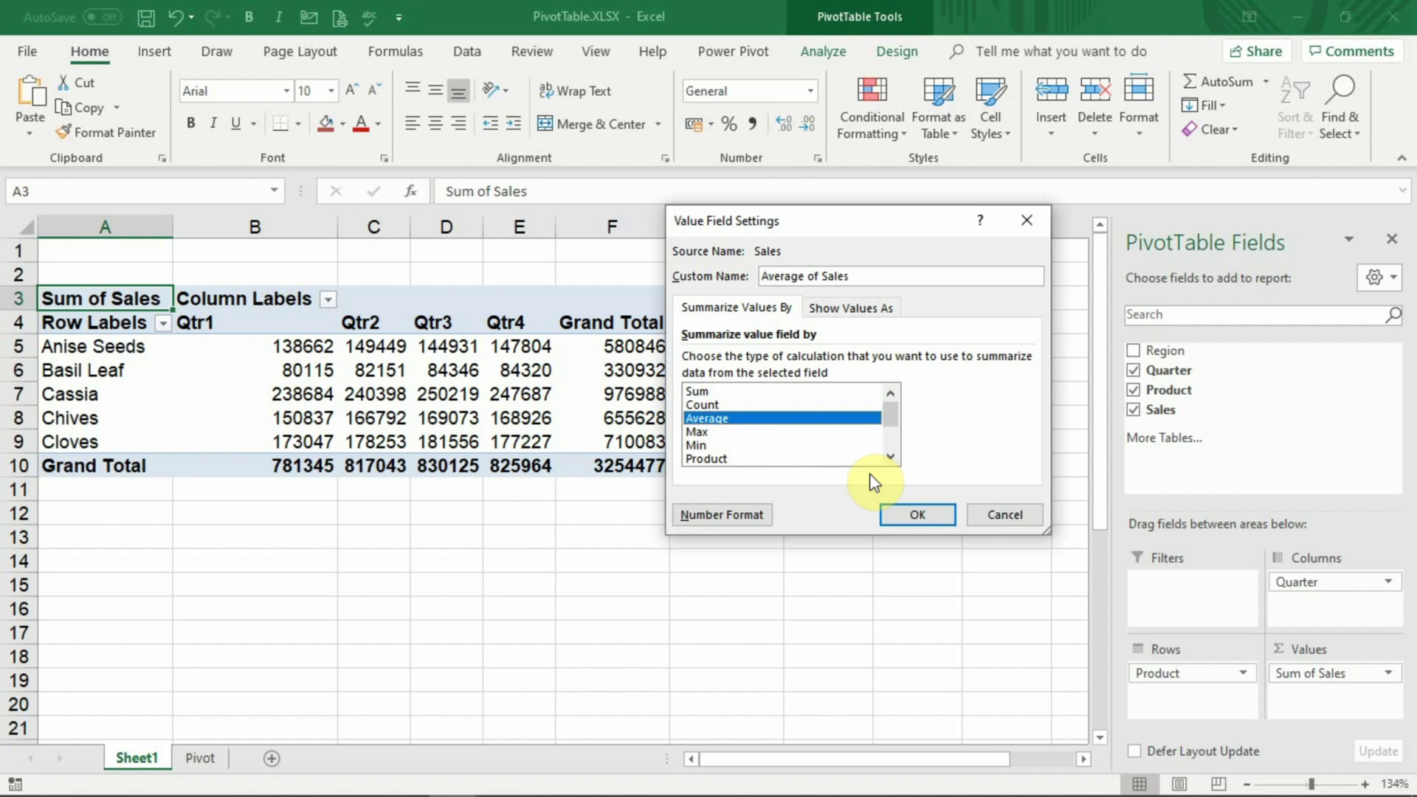
left_click(915, 513)
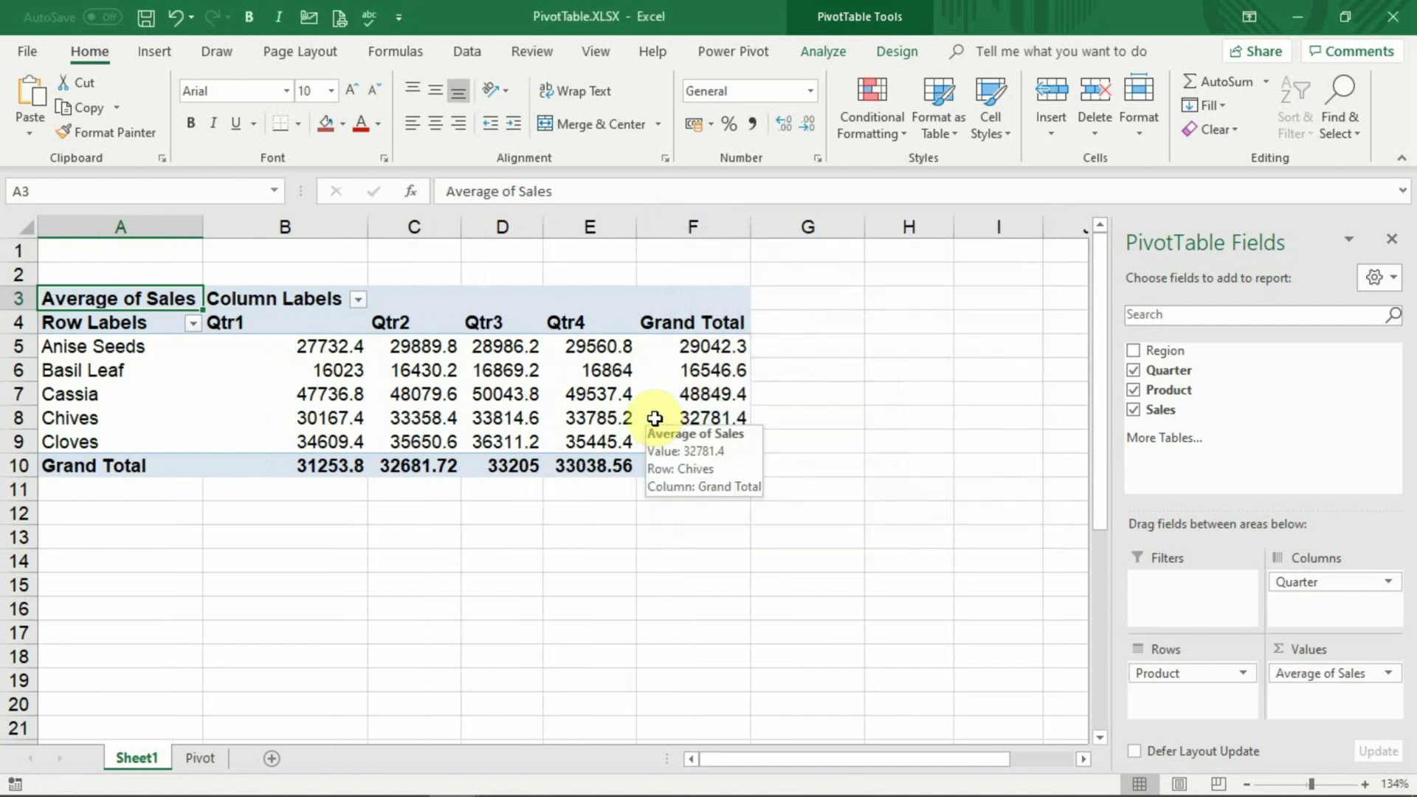
Change the Sales value field's summary calculation to Max and select Cassia's grand total in F7
left_click(1384, 674)
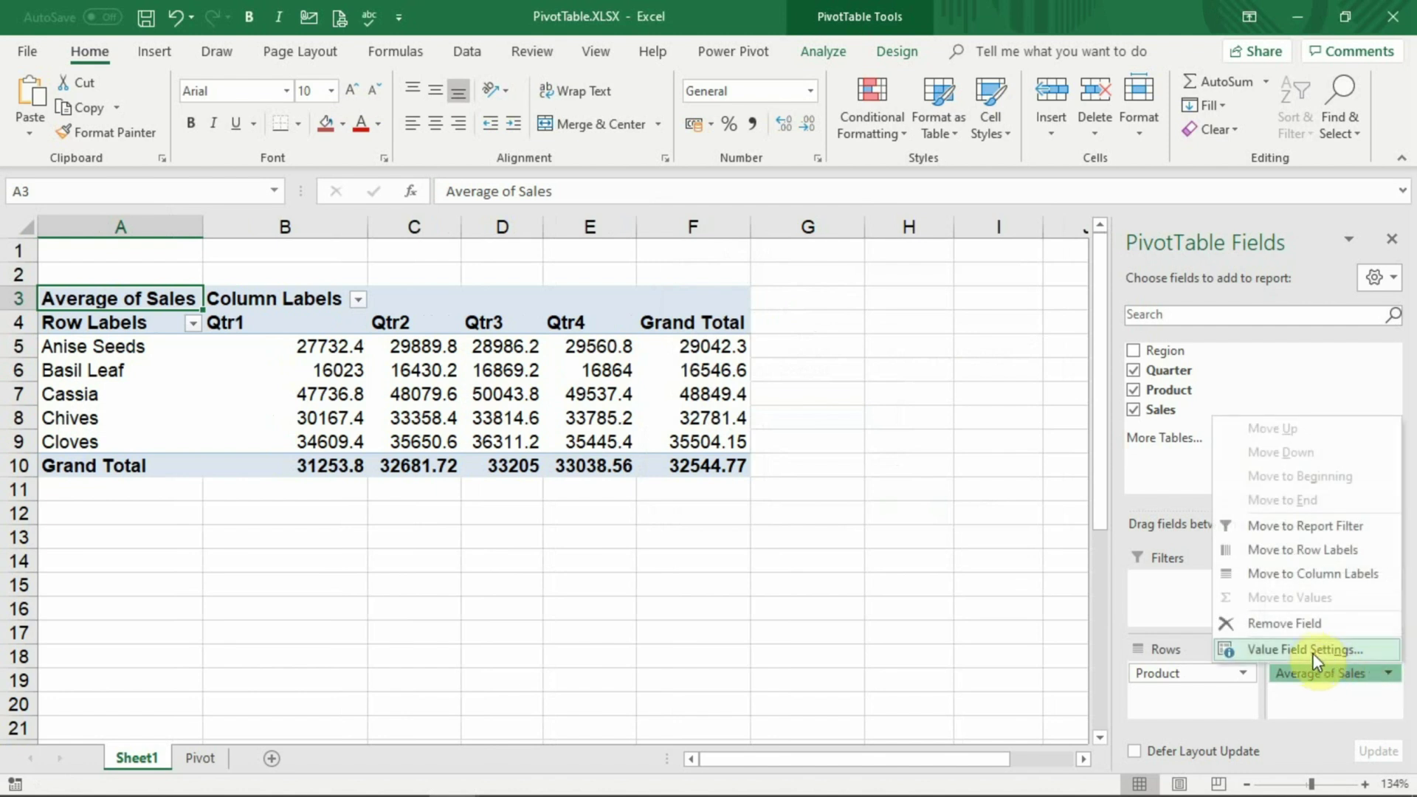
left_click(1312, 651)
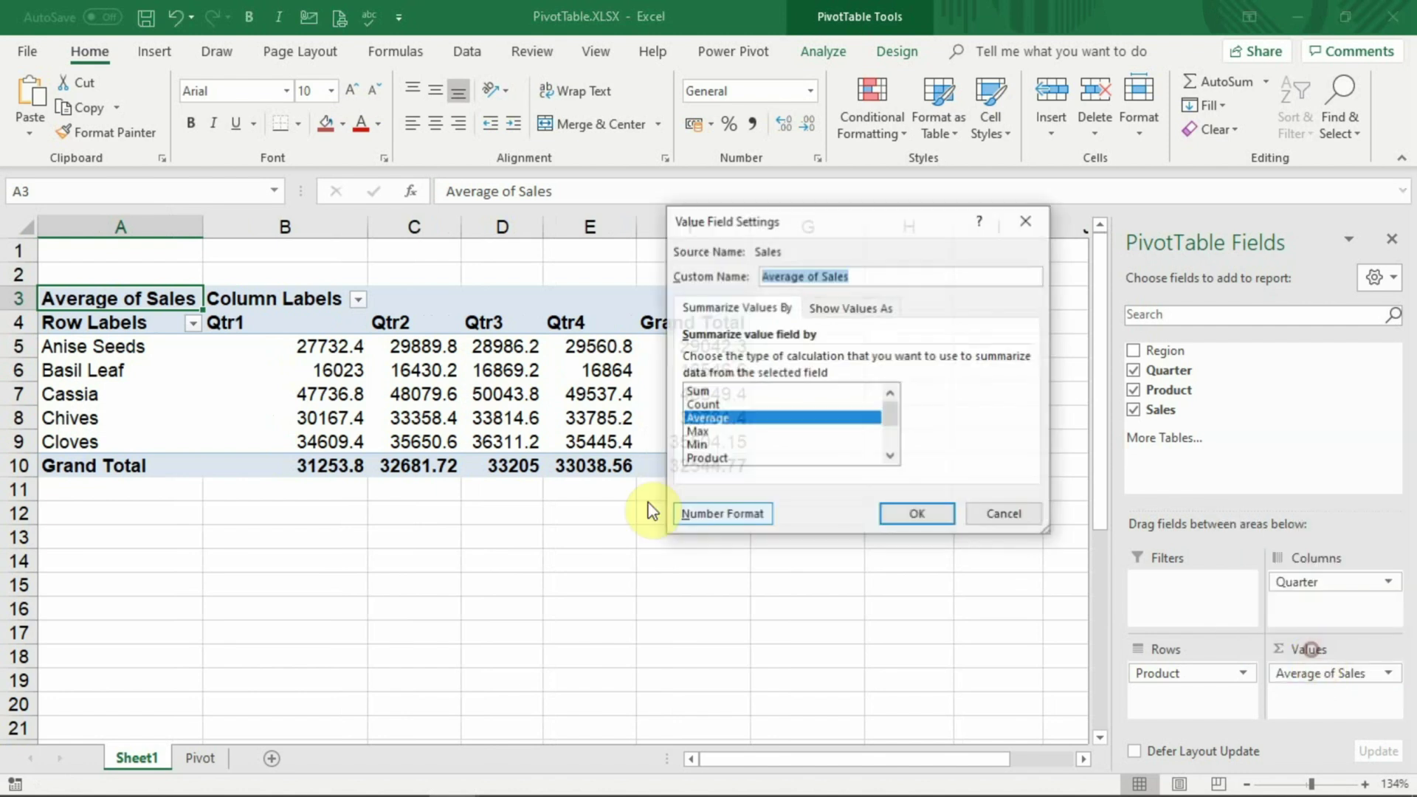
left_click(700, 433)
left_click(915, 514)
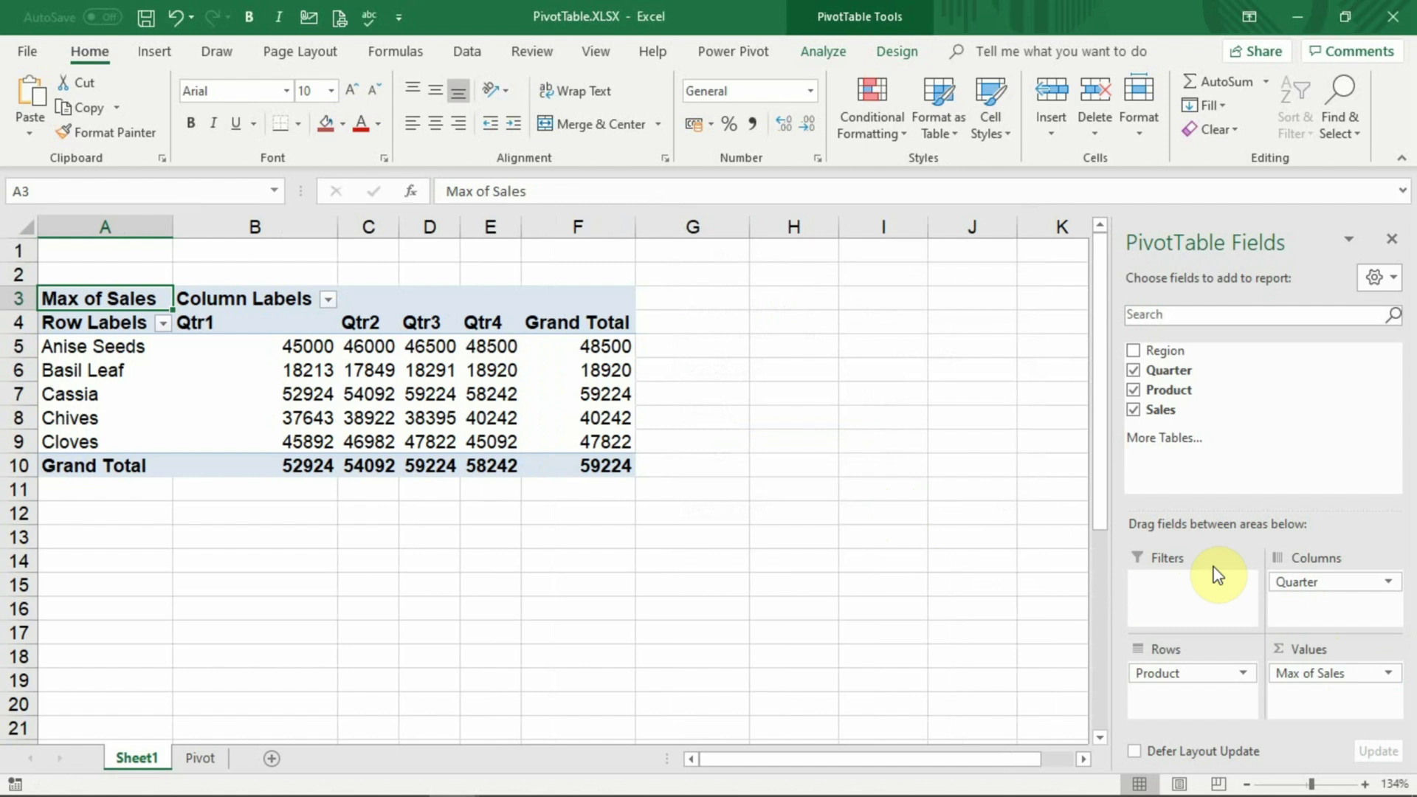
left_click(522, 392)
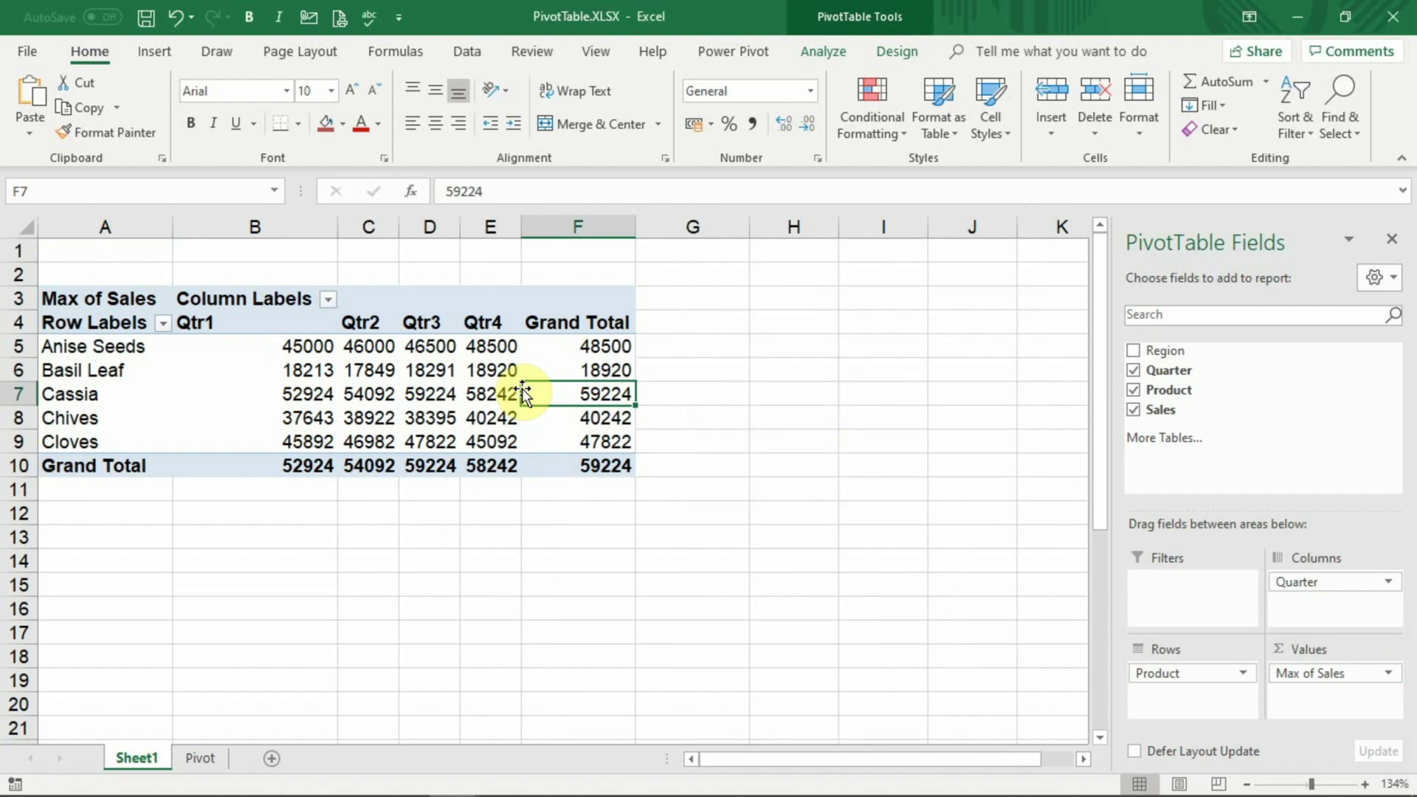